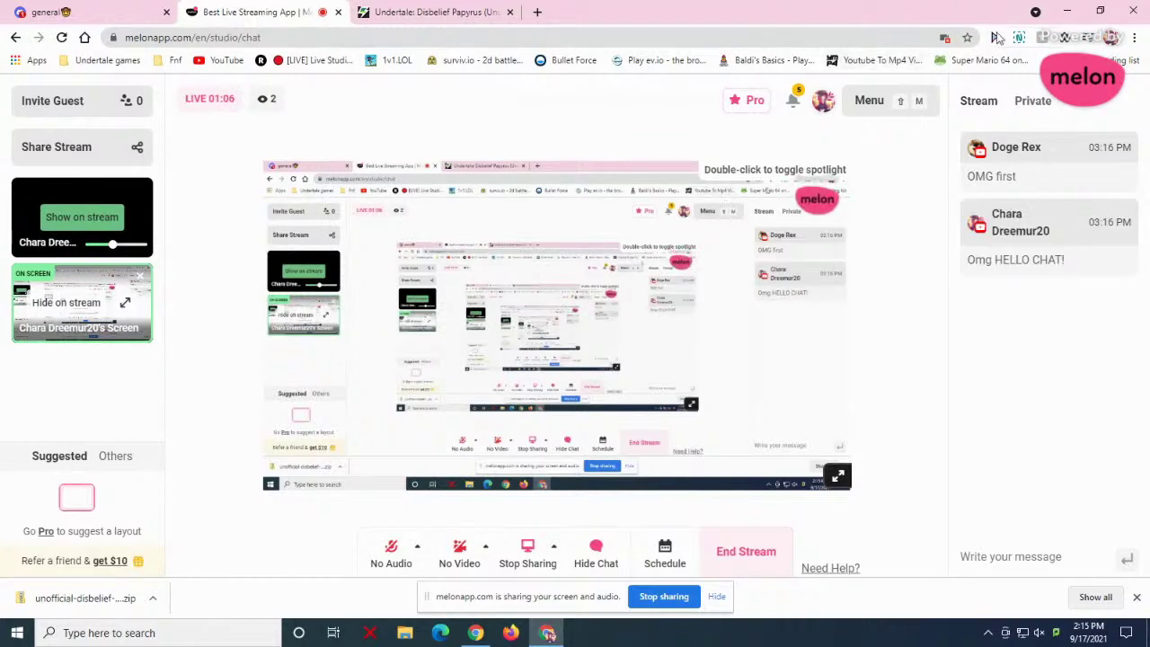
Minimize the browser, move the screen-sharing notice to the desktop's upper edge, and open the Downloads folder in File Explorer
left_click(1066, 11)
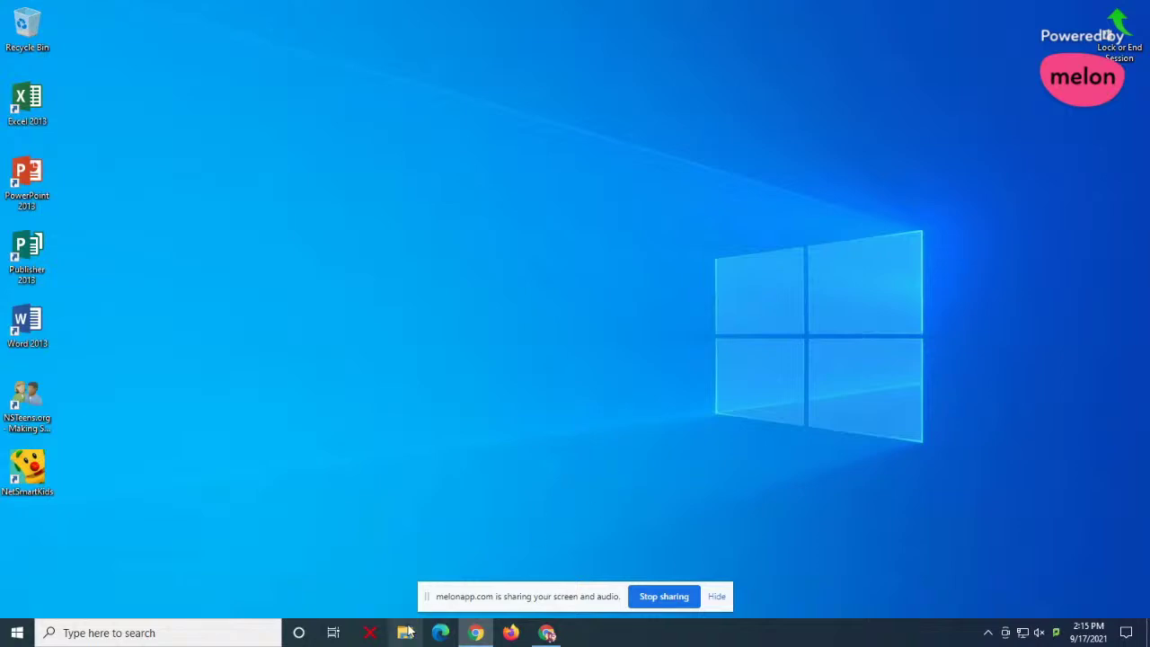
left_click_drag(469, 599, 881, 19)
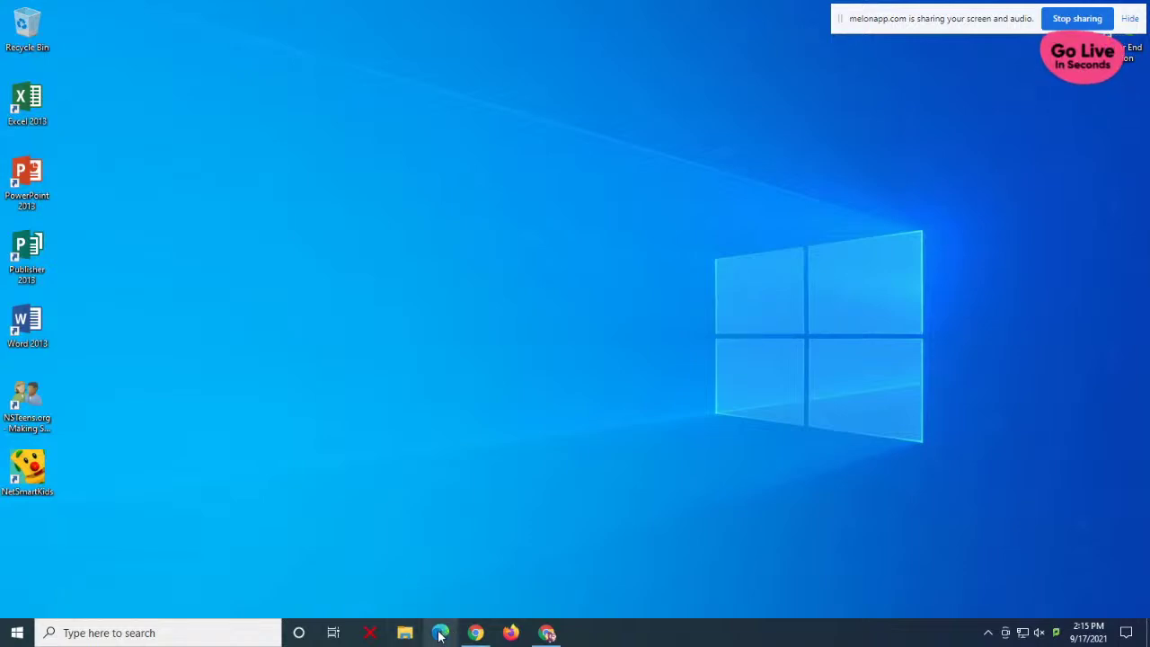
left_click(406, 633)
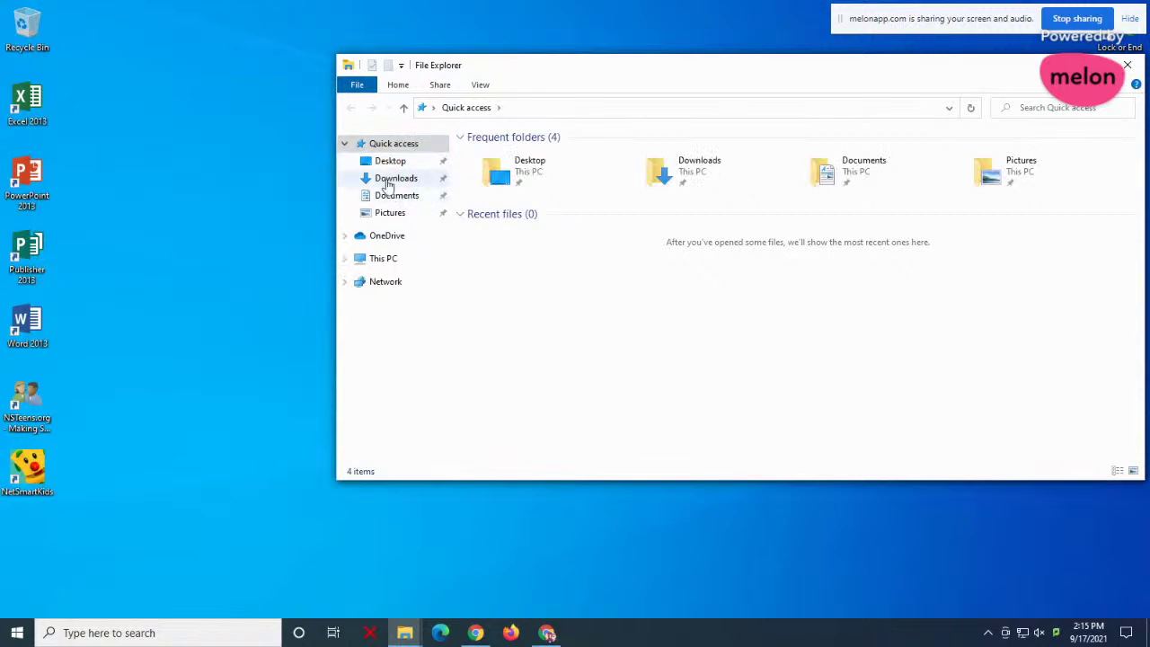
left_click(397, 178)
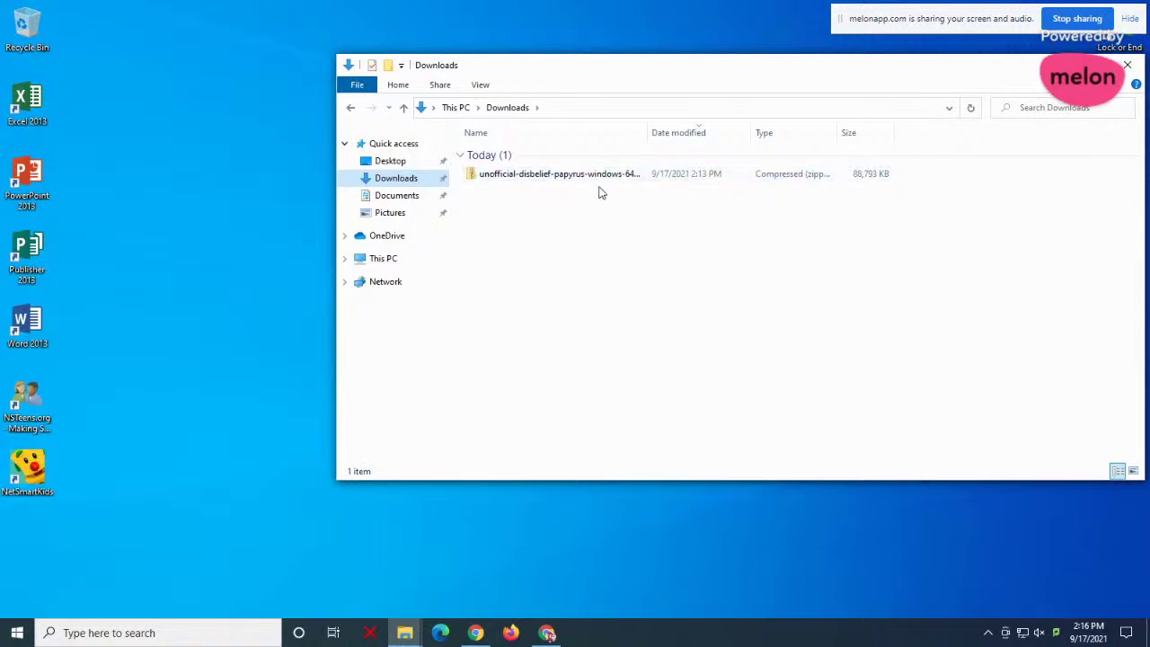
Open the unofficial-disbelief-papyrus-windows-64-bits archive and its Unofficial Disbelief Papyrus Windows 64 bits folder
left_click(526, 178)
double_click(527, 178)
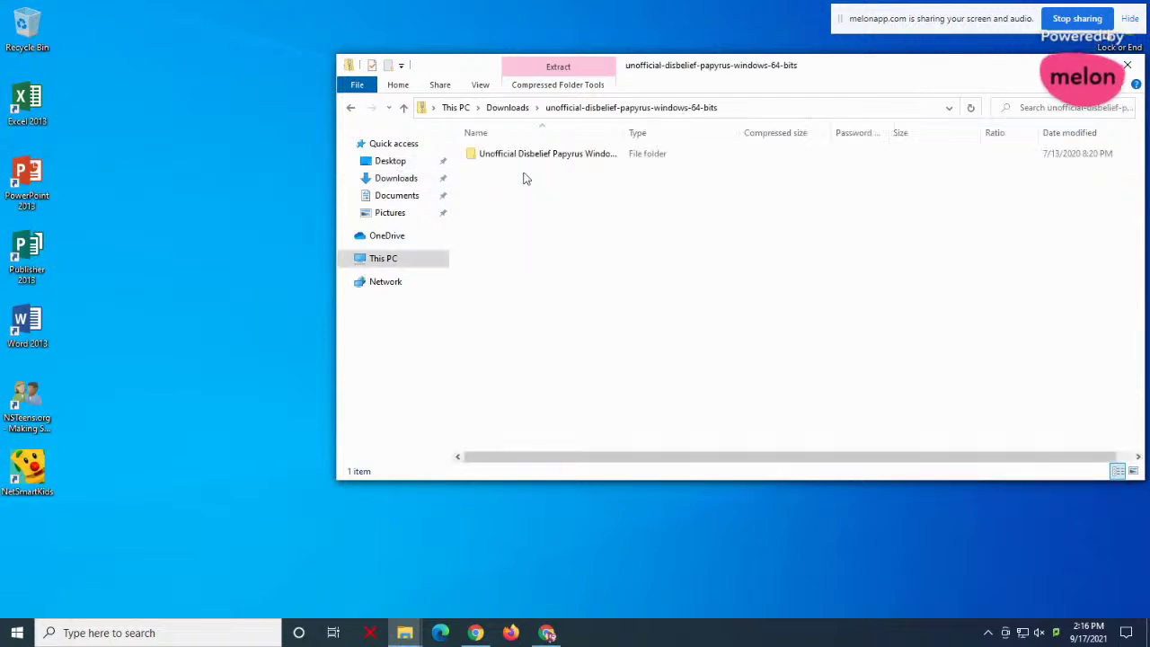
left_click(497, 158)
double_click(496, 159)
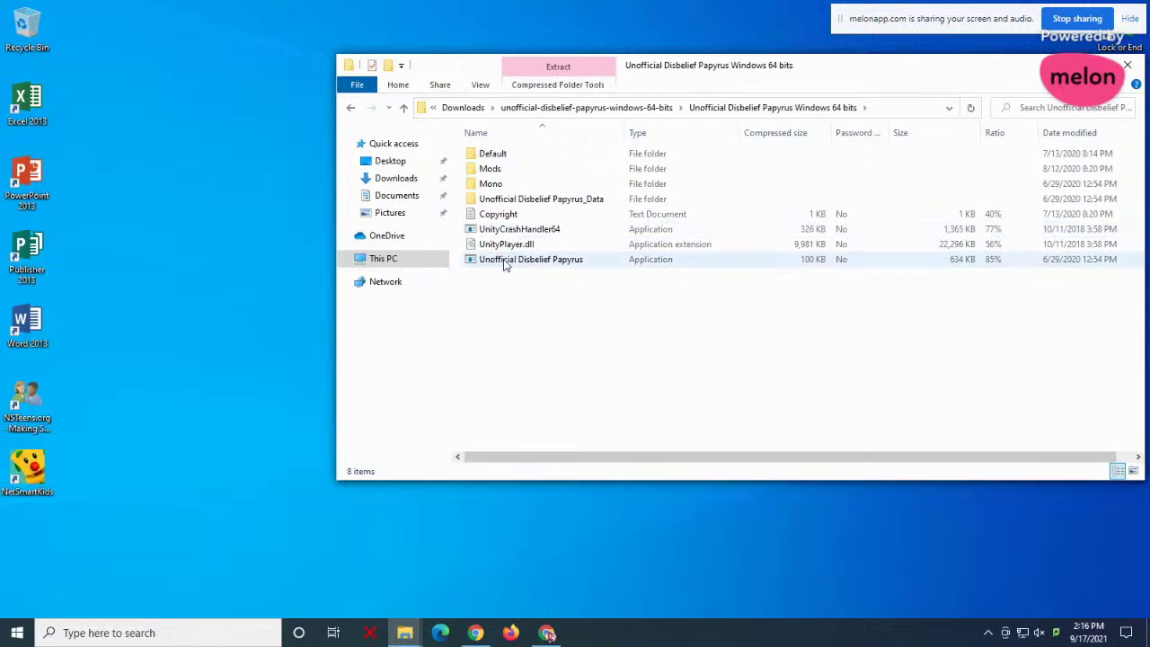
Launch the Unofficial Disbelief Papyrus application and extract all archive files to the unofficial-disbelief-papyrus-windows-64-bits folder in Downloads
double_click(505, 261)
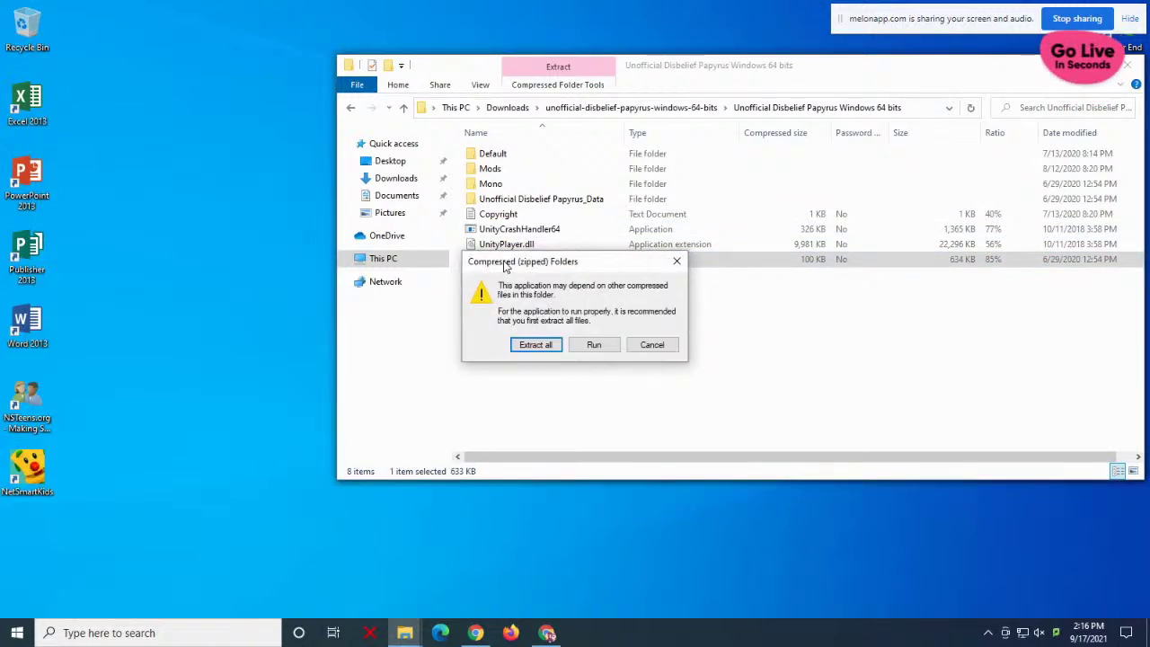
left_click(532, 345)
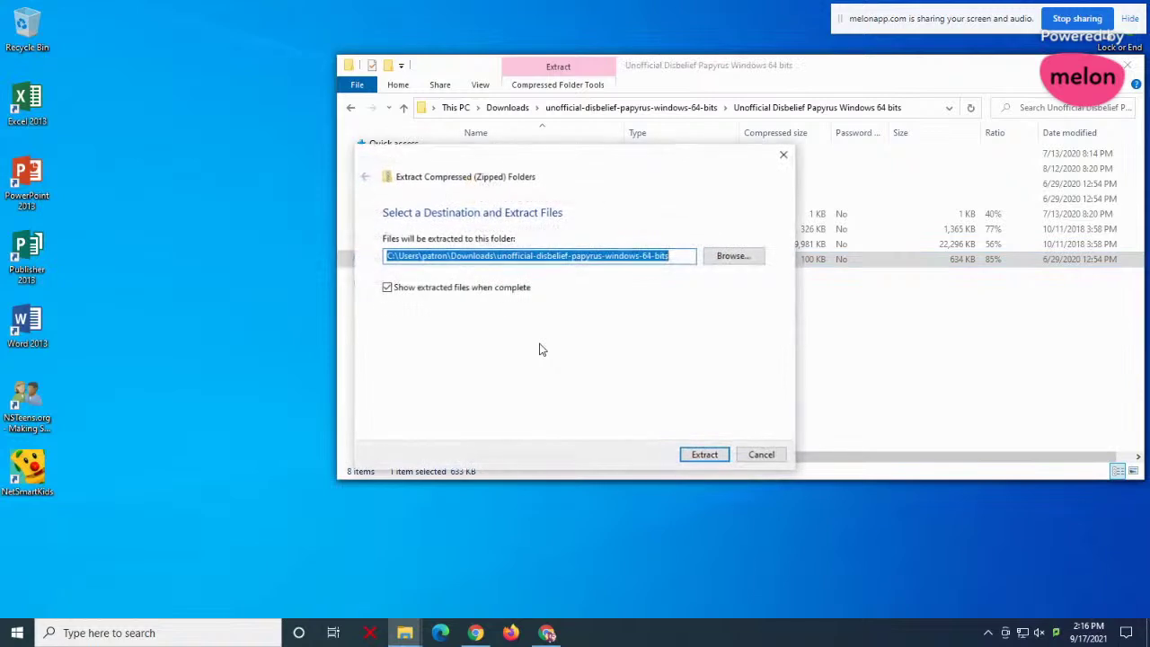
left_click(702, 455)
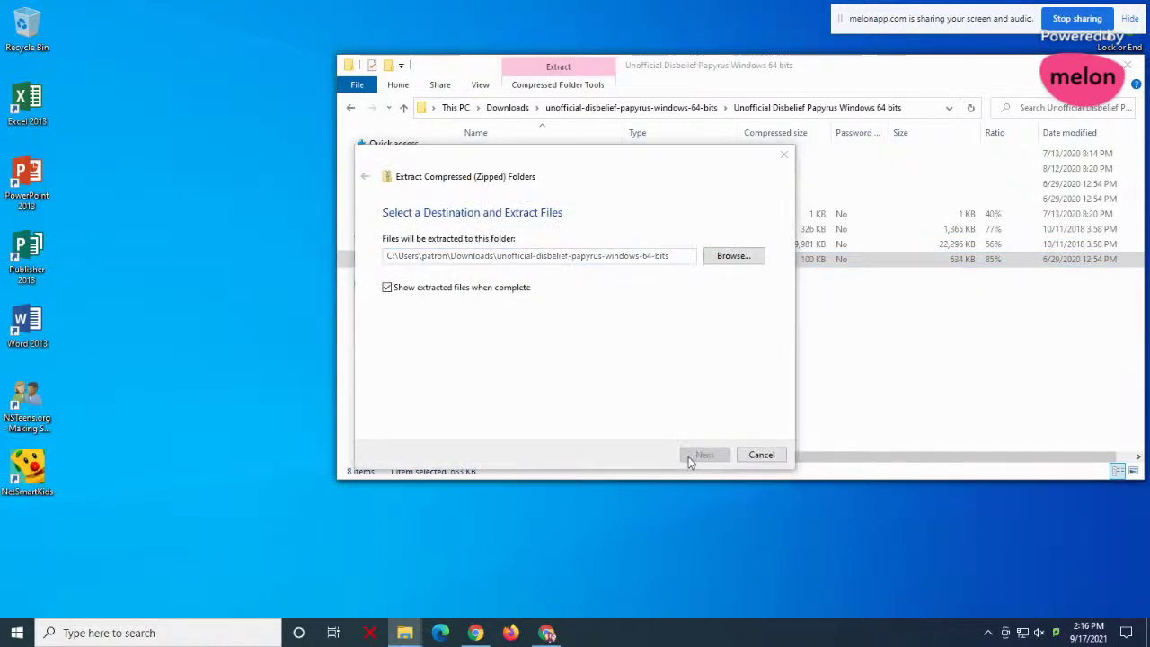
Switch to Discord in Chrome and open the staff-test-and-chat channel of the UT:TFM Studios server
right_click(476, 635)
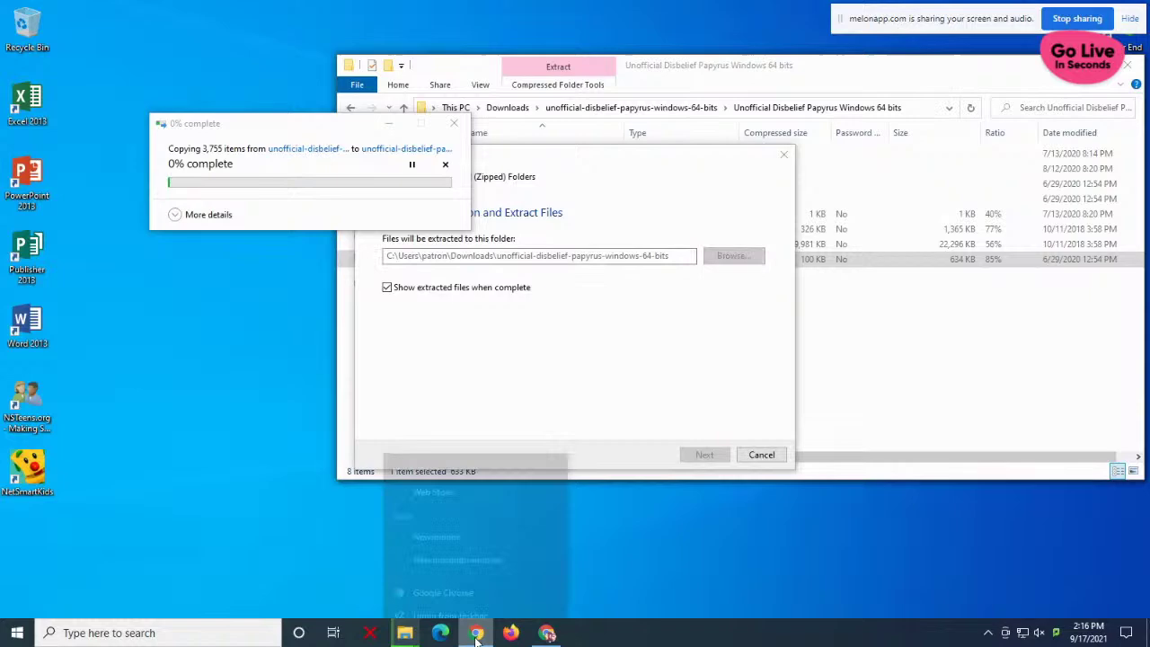
left_click(653, 556)
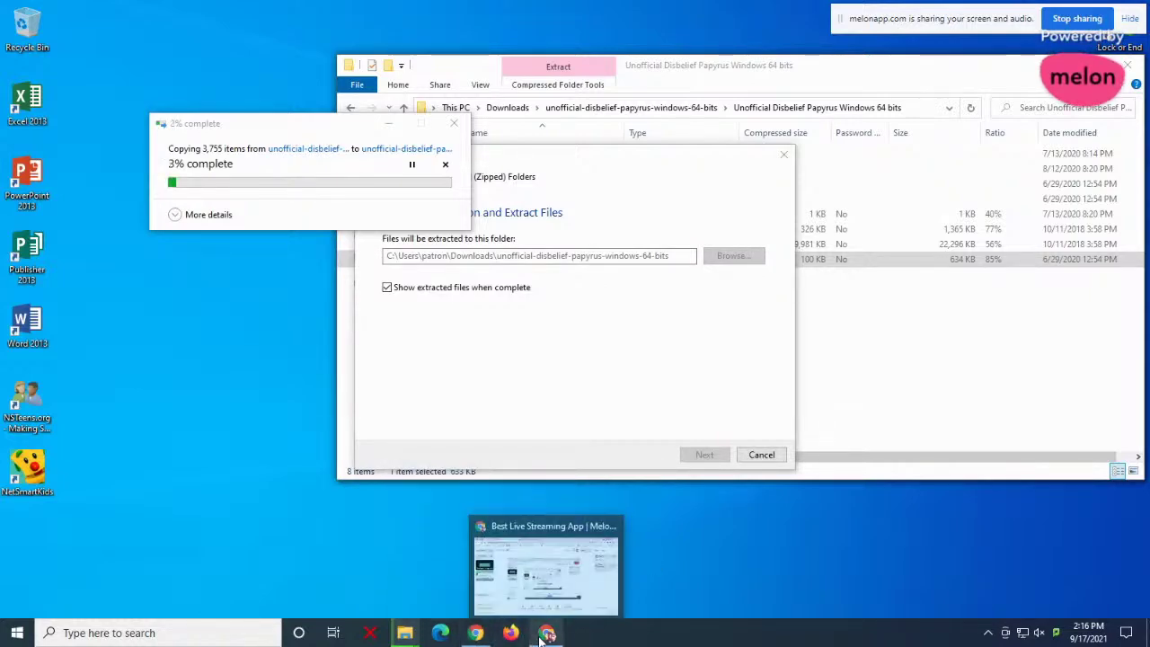
left_click(547, 633)
left_click(108, 12)
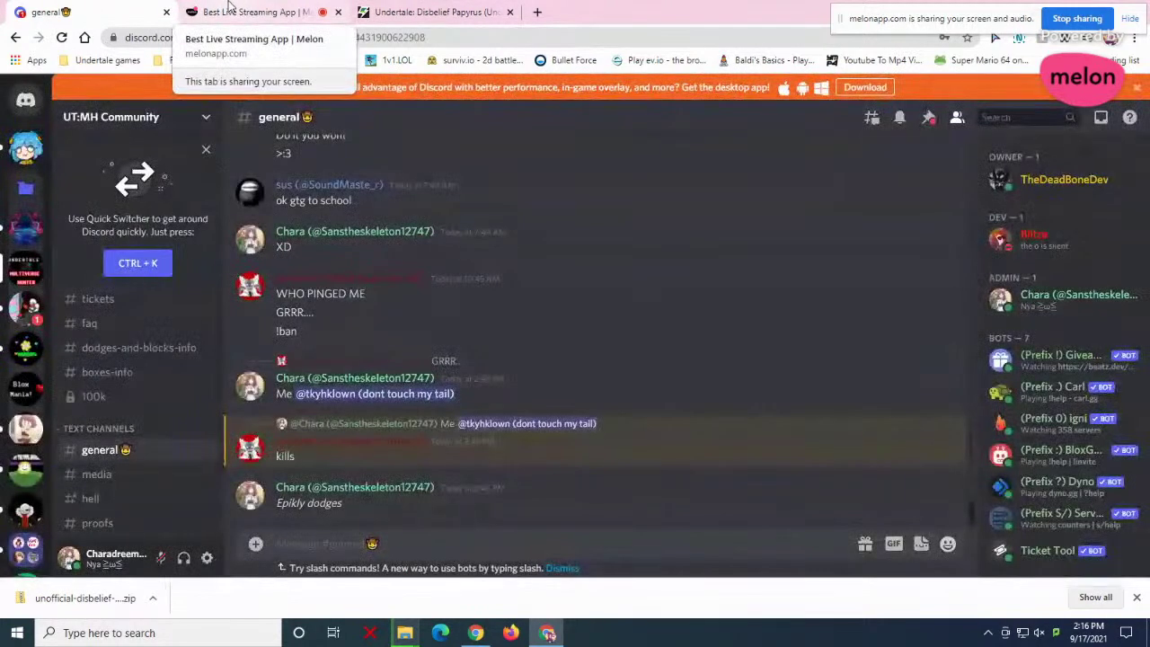
left_click(29, 322)
scroll(126, 398, "down", 5)
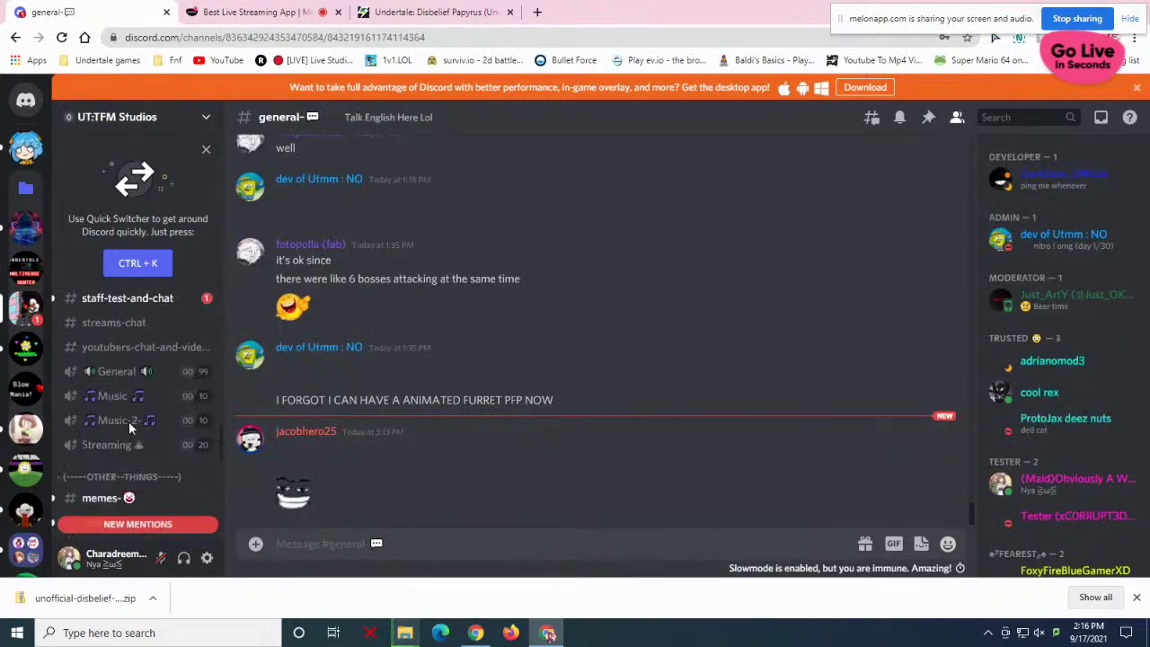
scroll(126, 398, "up", 5)
left_click(135, 433)
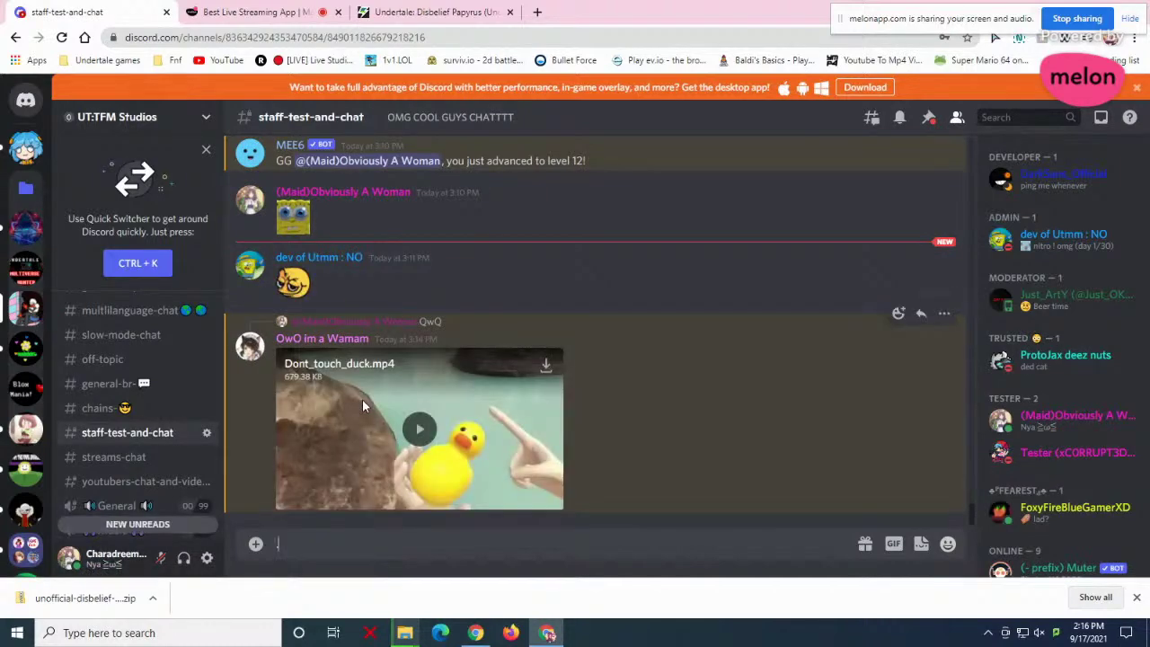
scroll(93, 368, "up", 5)
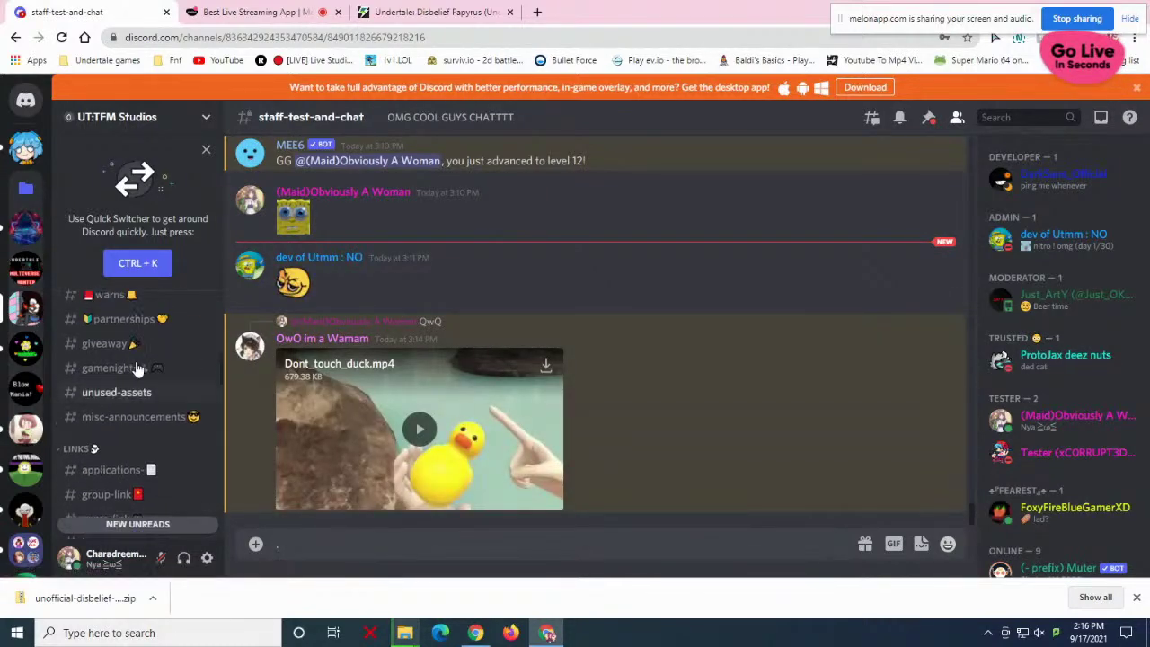
Copy the YouTube stream link from the Melon studio's stream sharing options
left_click(333, 9)
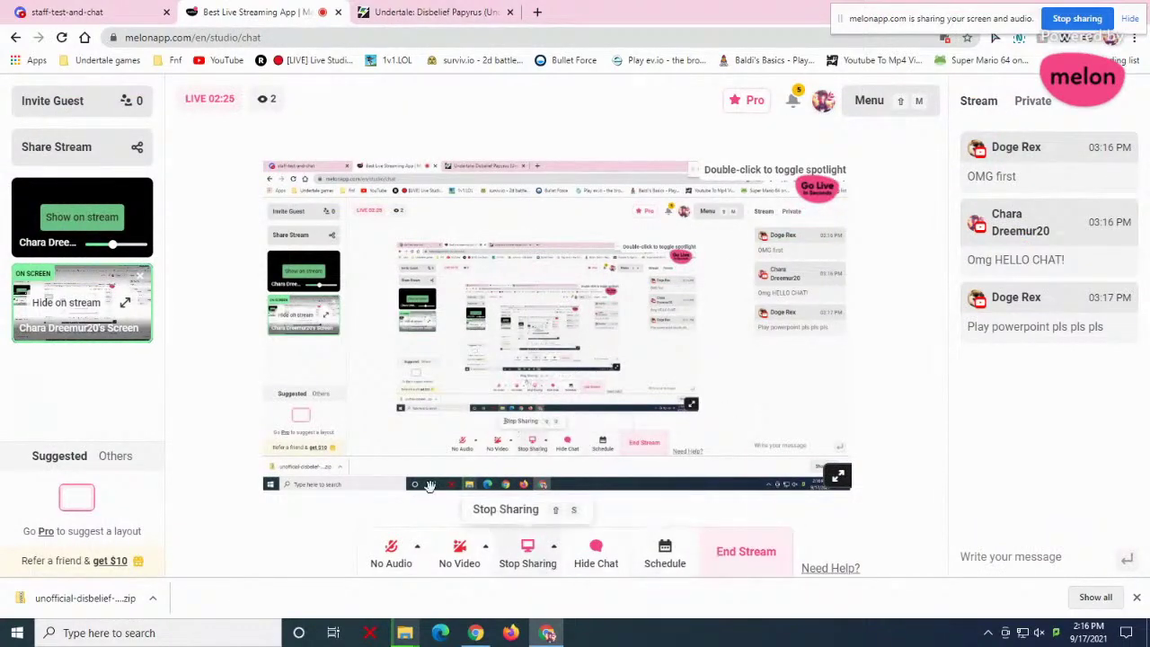
left_click(76, 149)
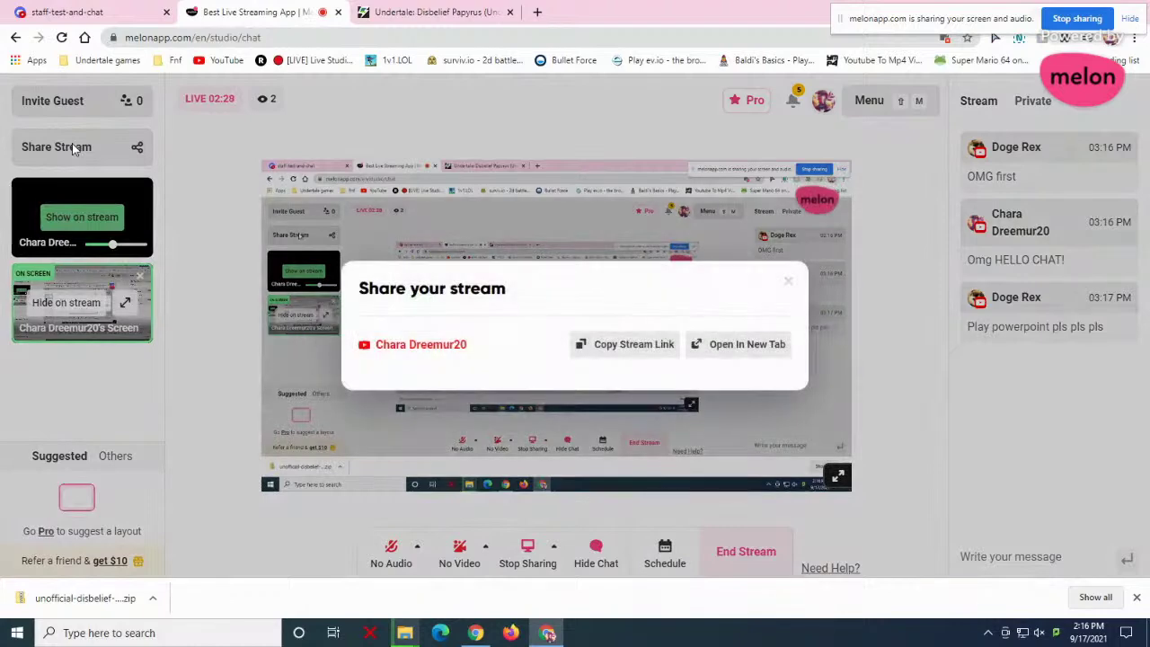
left_click(620, 346)
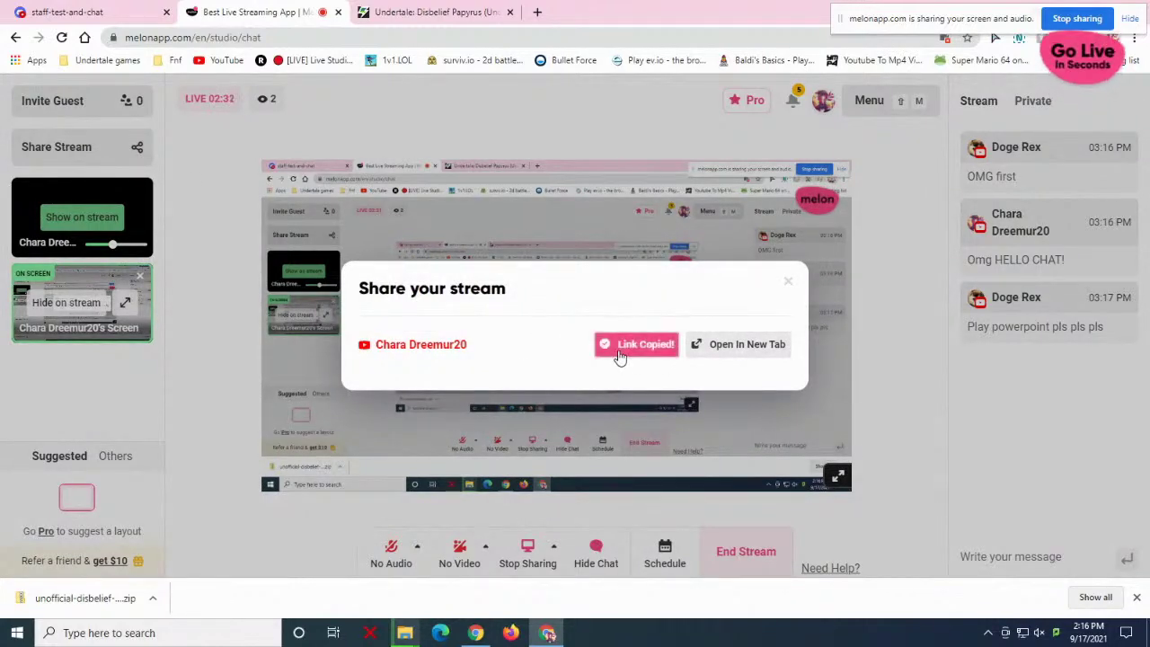
Post the copied stream link in the youtubers-chat-and-videos channel of UT:TFM Studios on Discord
left_click(106, 9)
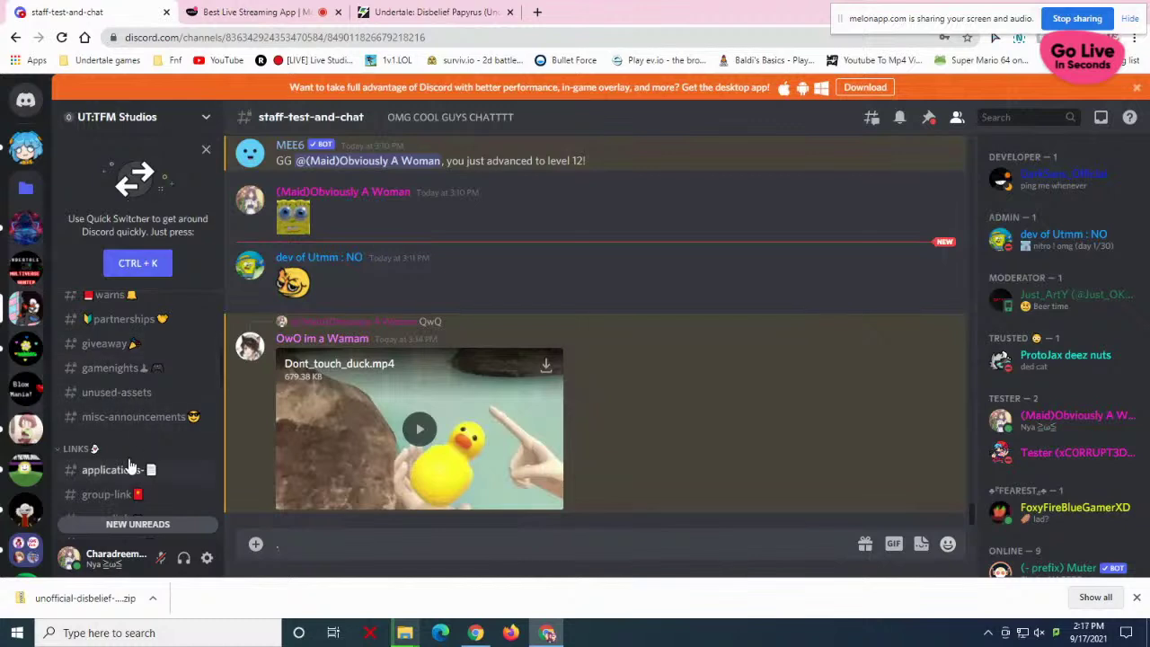
scroll(129, 410, "down", 3)
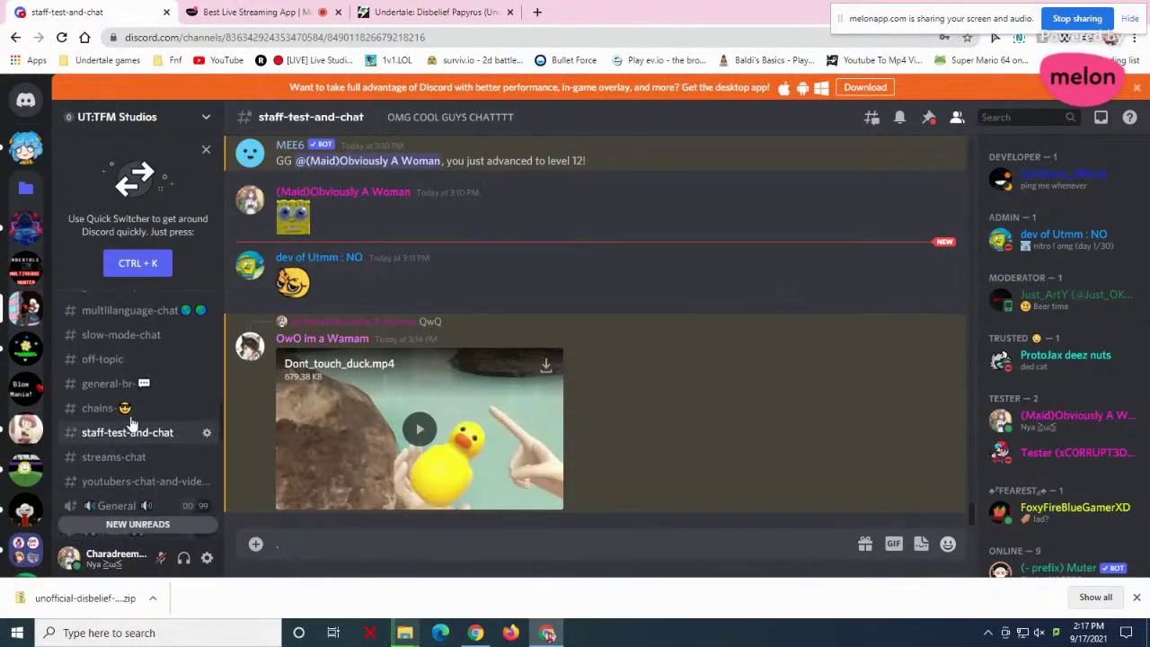
scroll(130, 410, "up", 2)
scroll(128, 485, "down", 3)
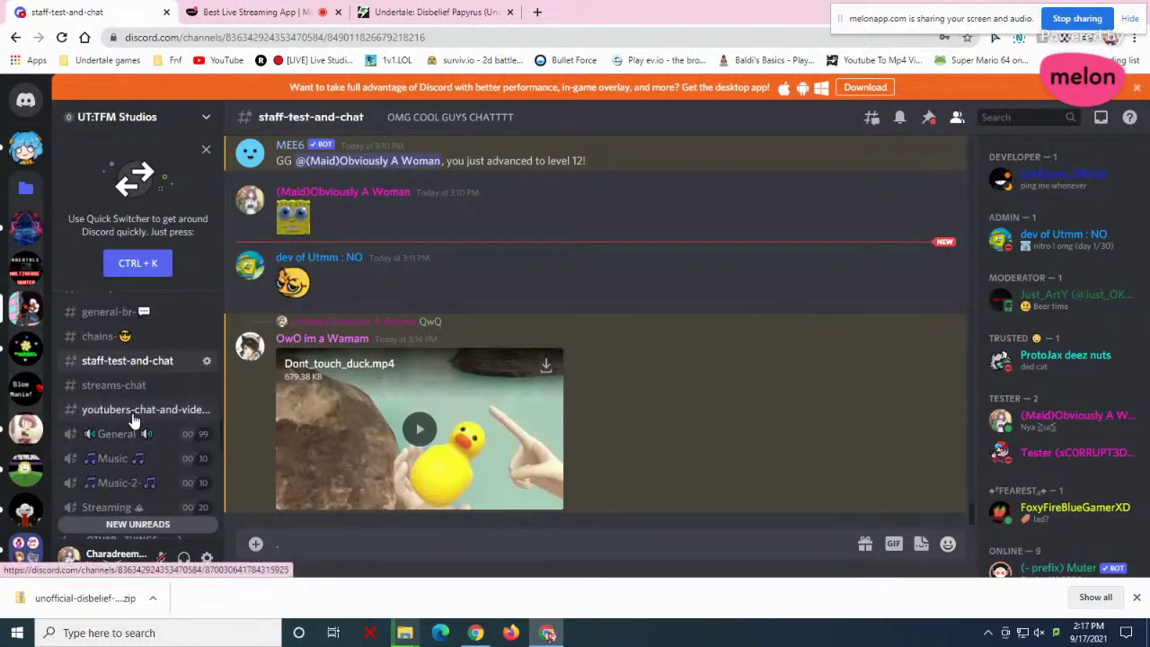
left_click(137, 409)
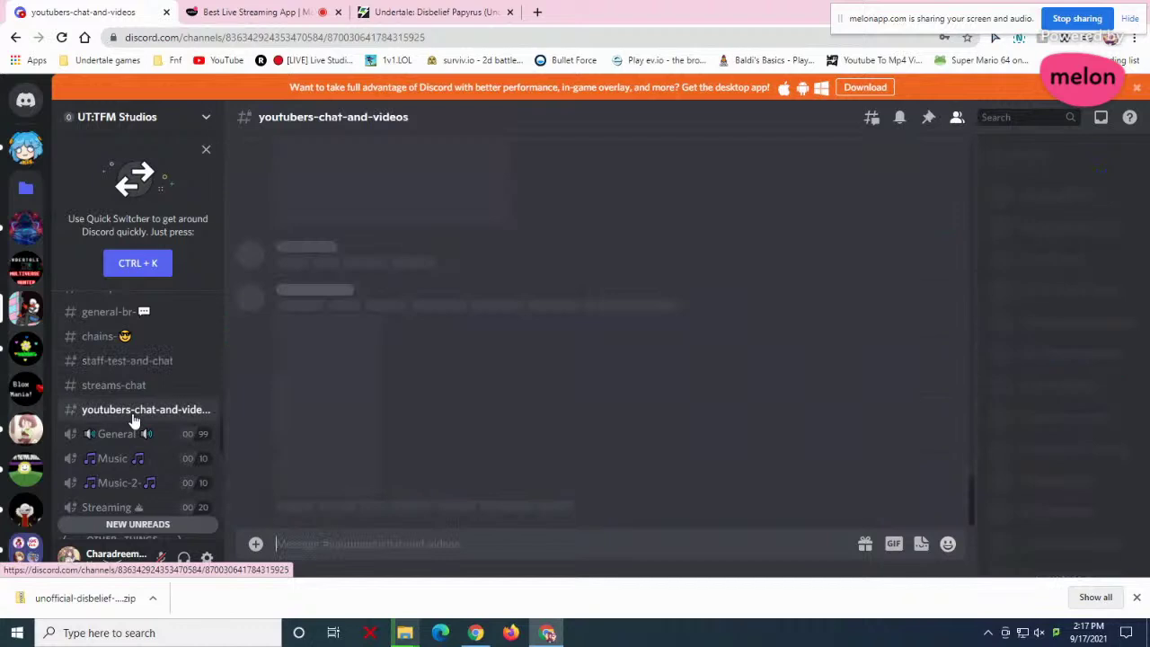
right_click(354, 543)
left_click(404, 410)
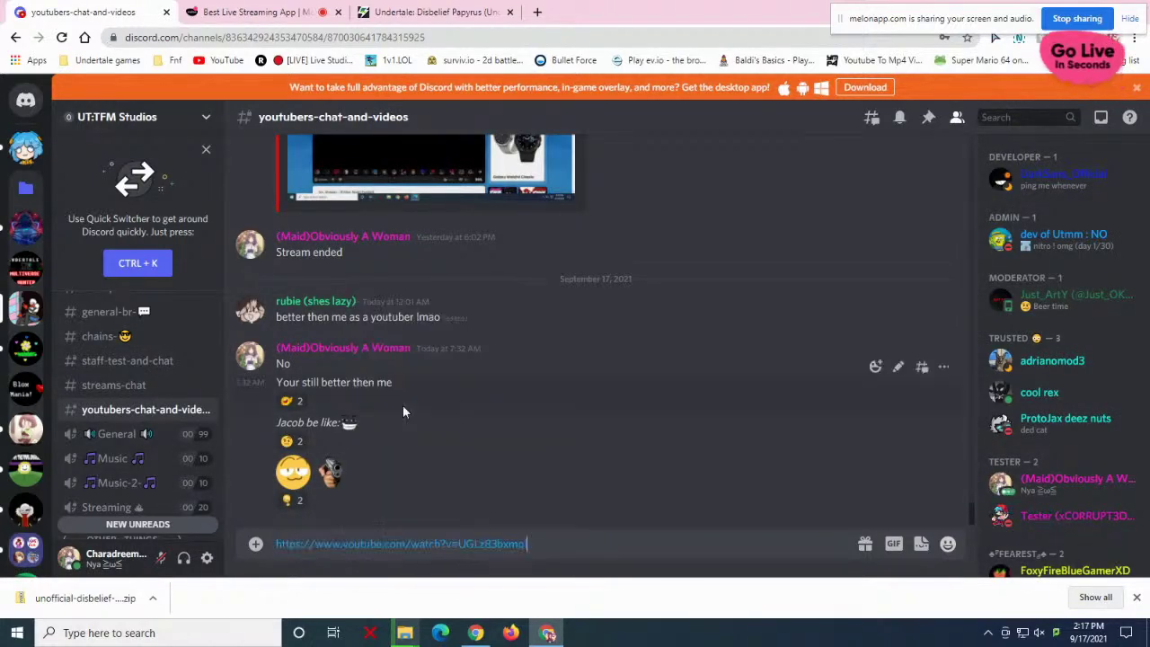
key("Return")
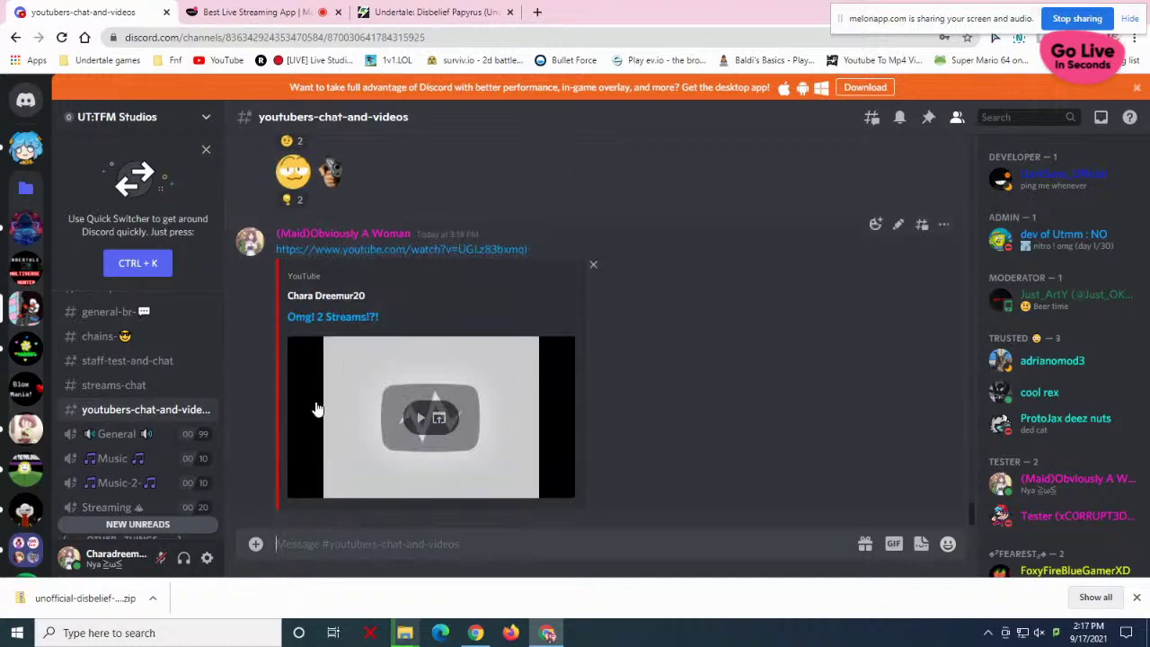
Post the copied stream link in the media channel of the UT:MH Community server
left_click(25, 267)
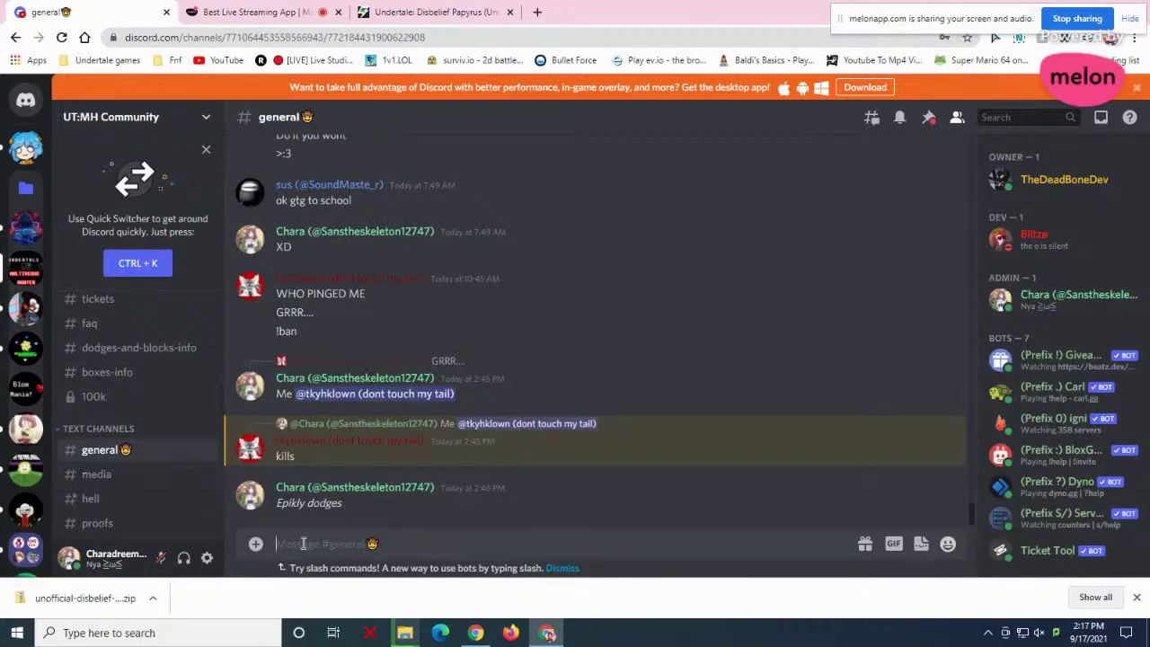
left_click(95, 473)
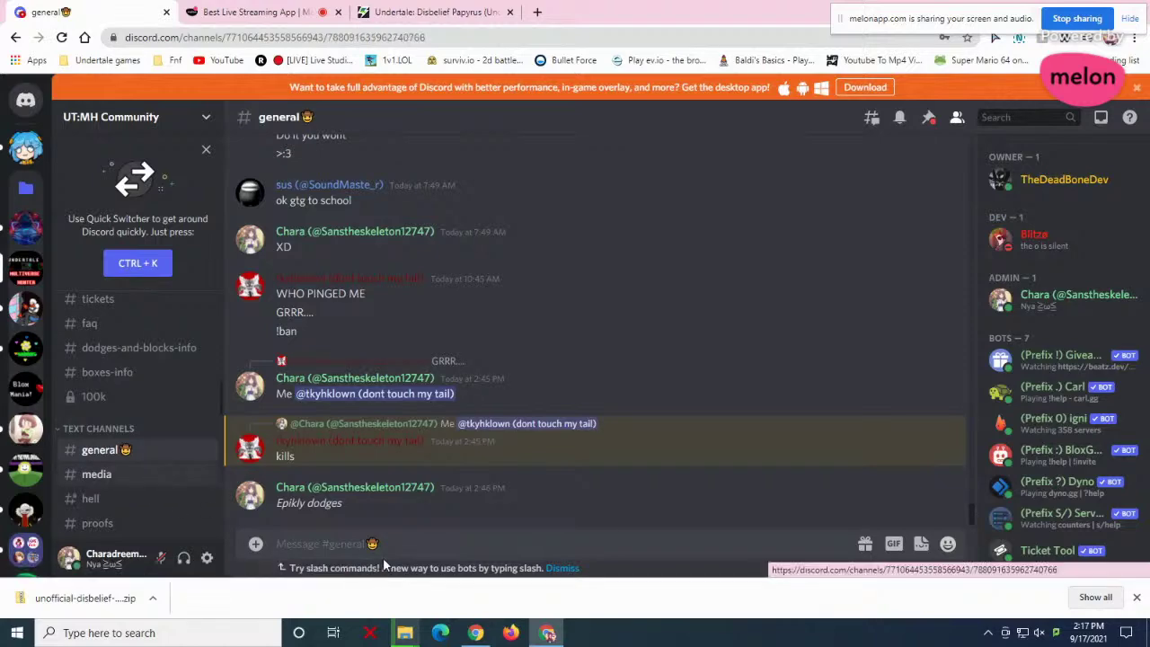
right_click(378, 547)
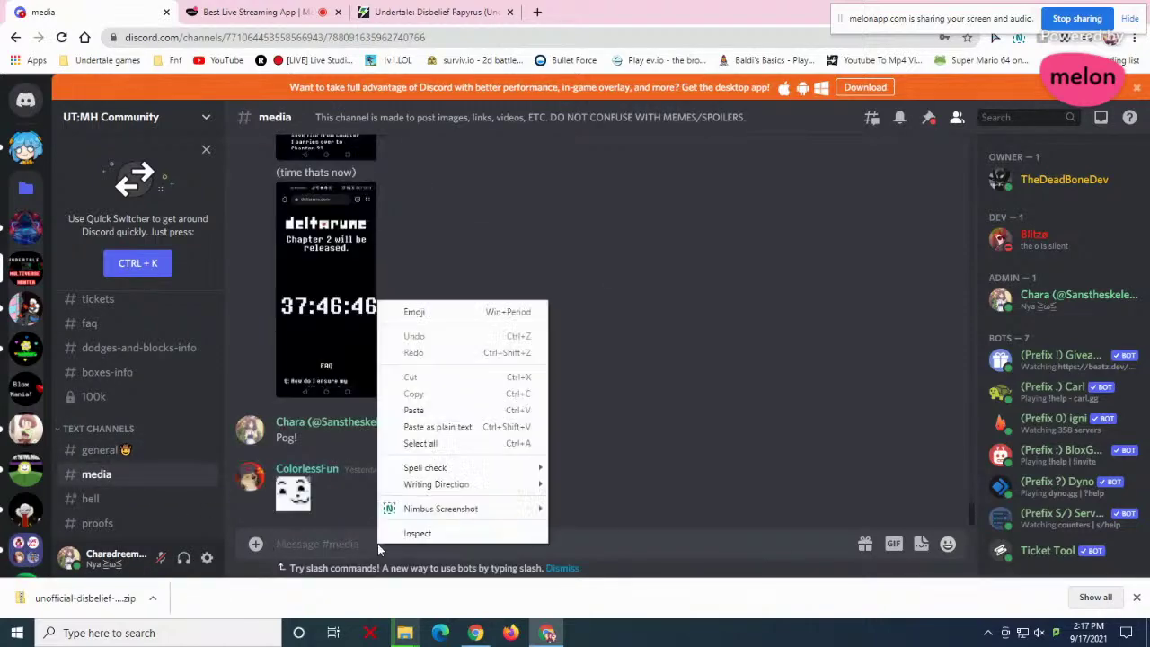
left_click(413, 409)
key("ctrl+z")
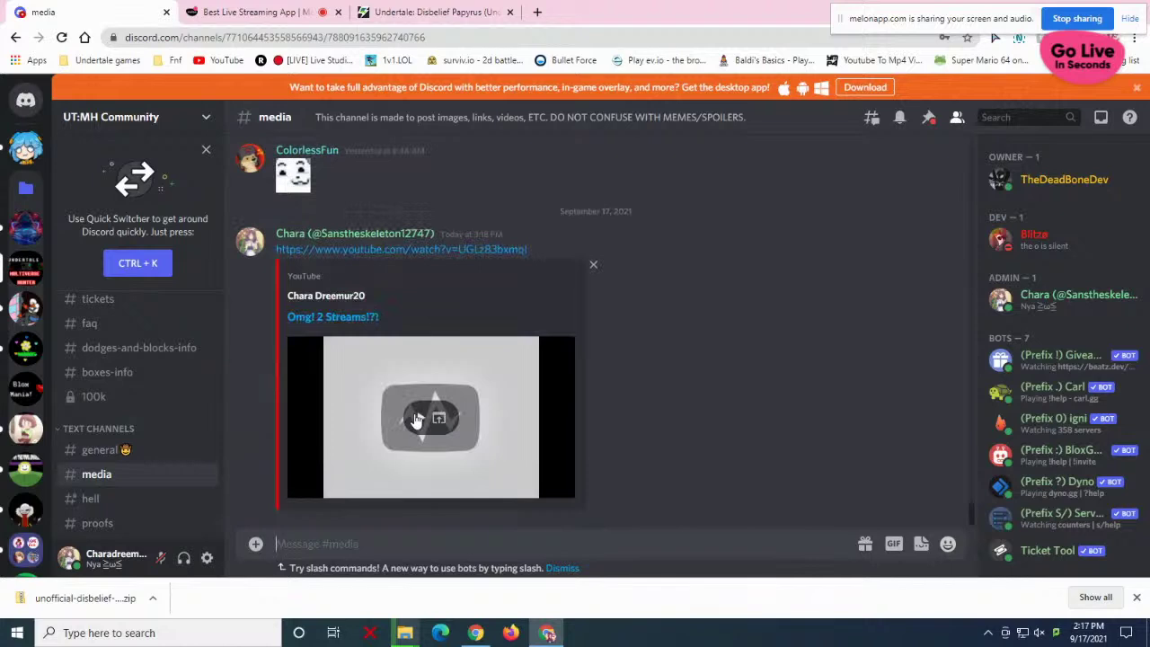
scroll(134, 414, "down", 3)
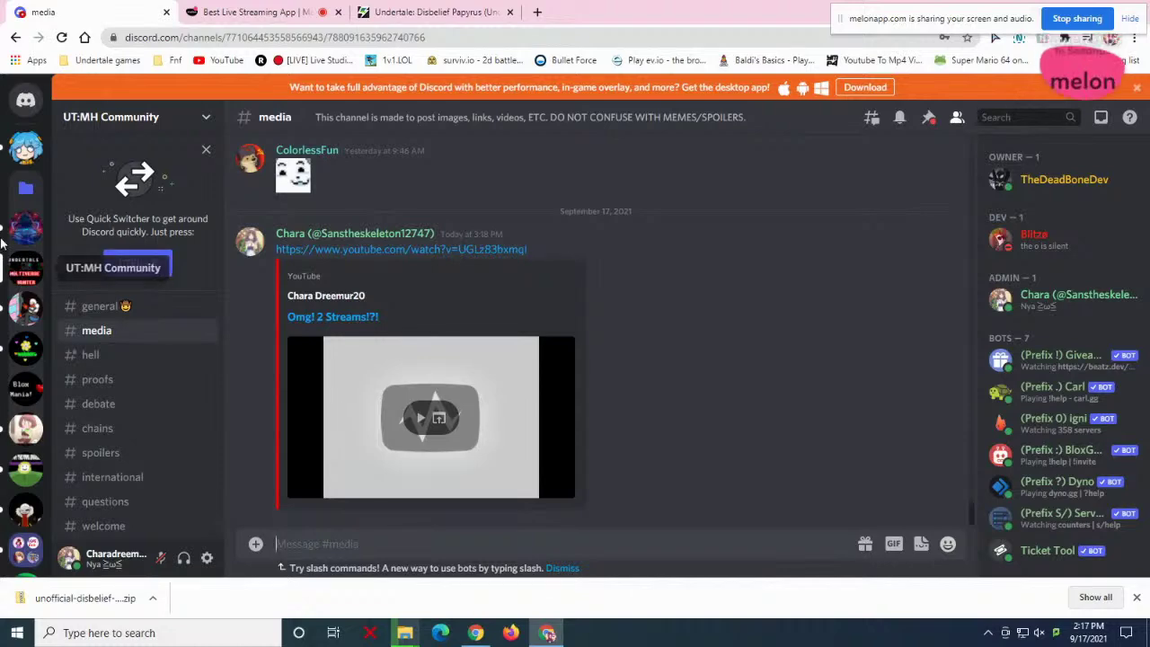
Leave the browser and check the system speaker volume while the archive extracts
left_click(274, 8)
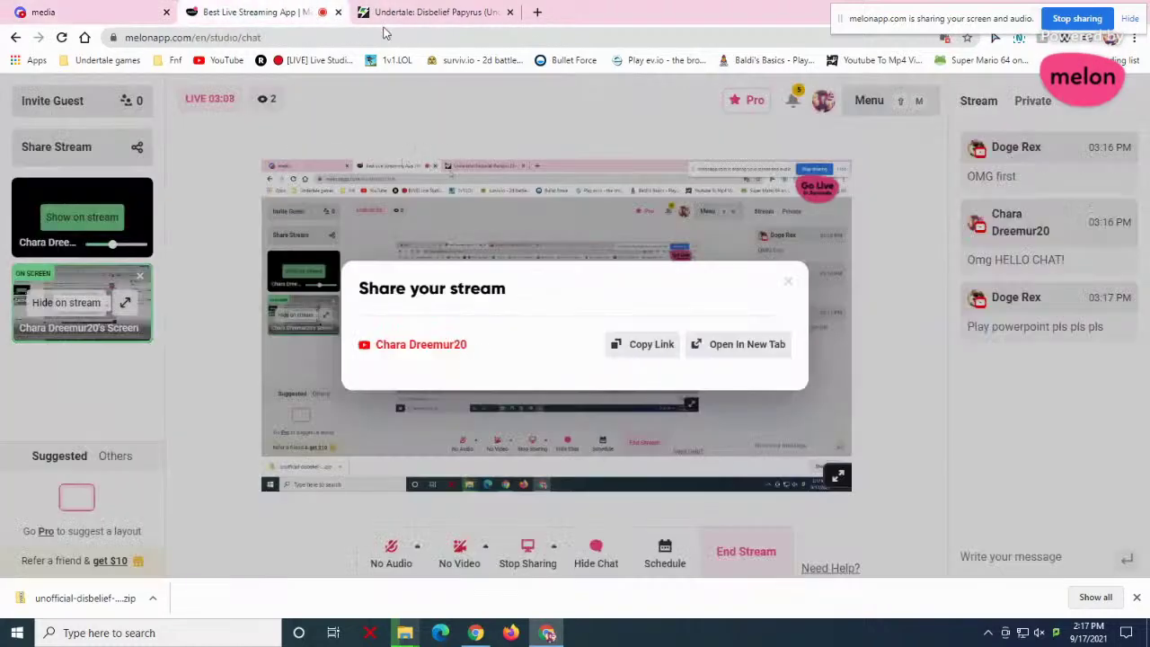
left_click(442, 11)
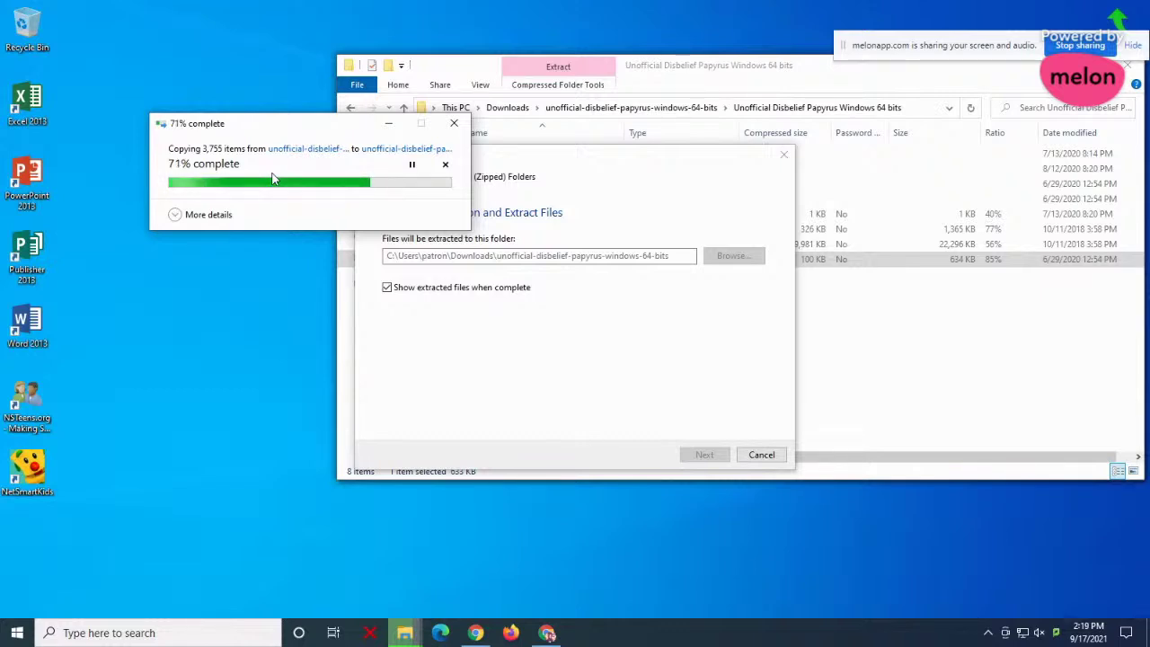
left_click(1038, 633)
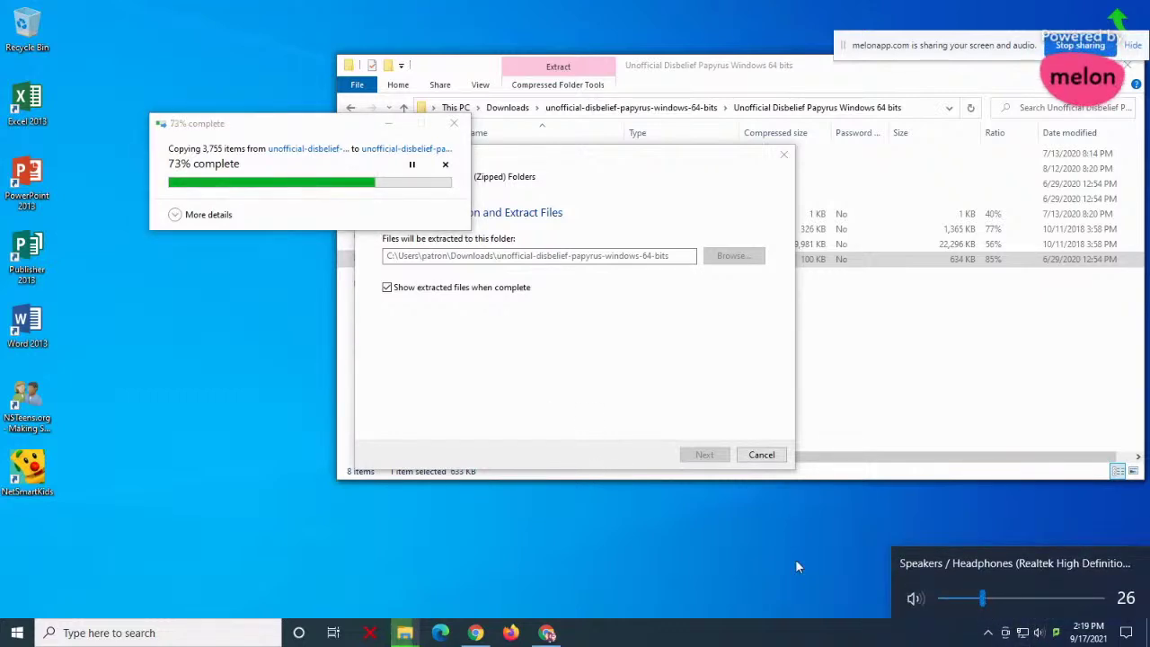
left_click(629, 550)
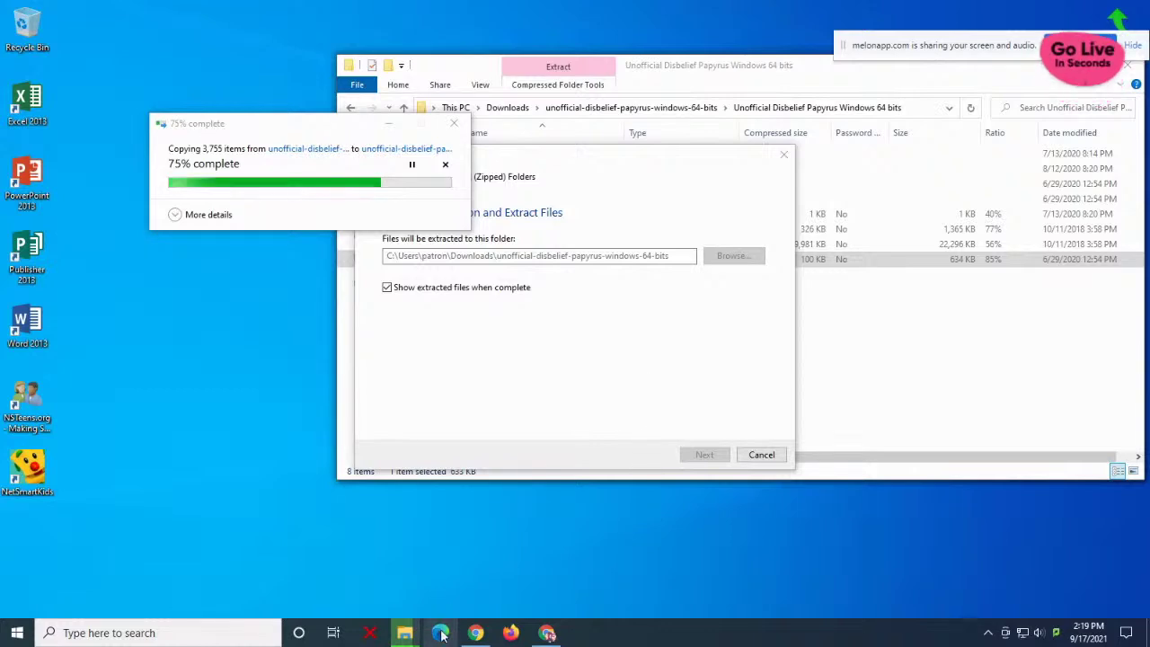
Return to the Melon studio in Chrome and close the Share your stream dialog
left_click(547, 632)
left_click(192, 7)
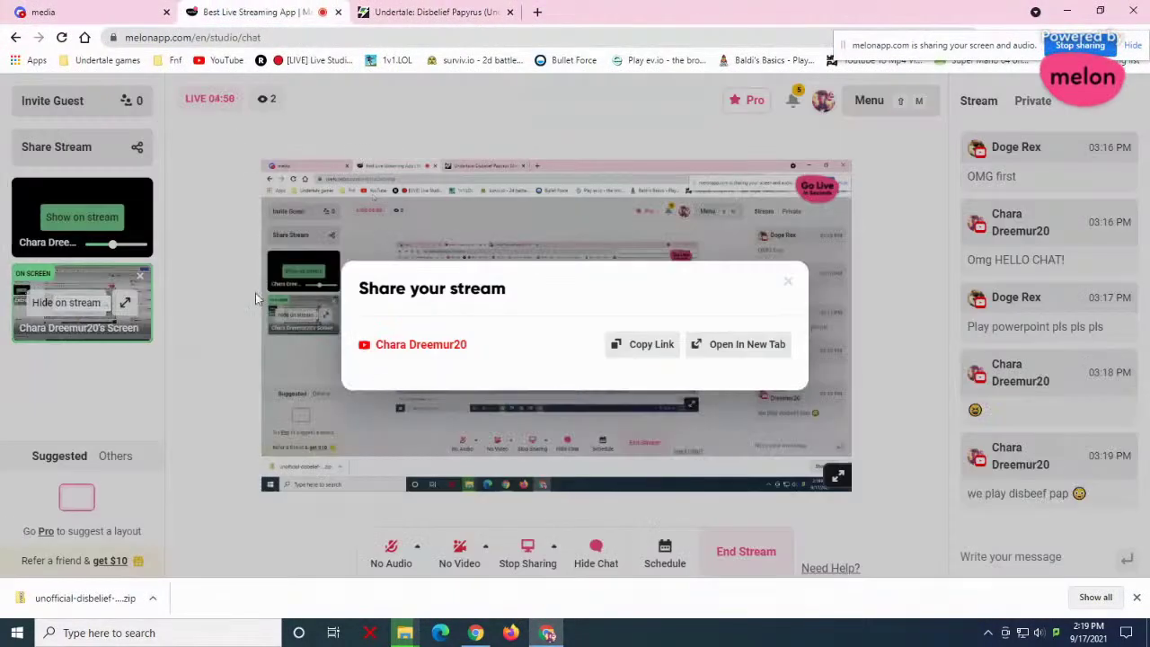
left_click(788, 283)
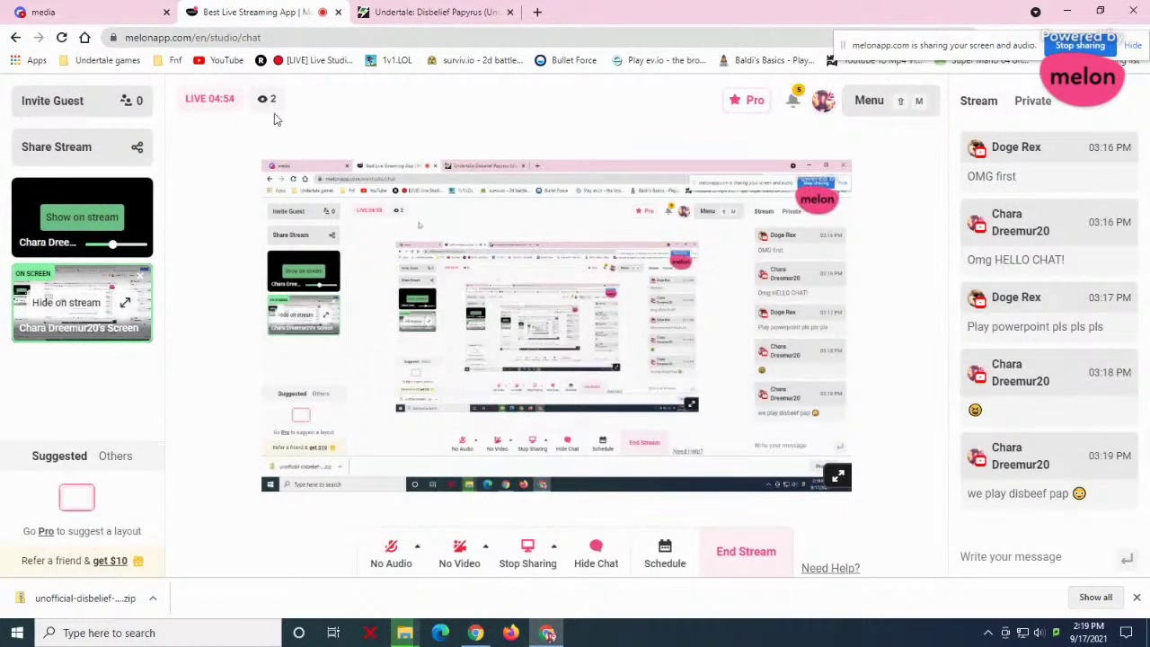
Return to Discord and look through the joined servers for another one in which to share the stream link
left_click(63, 12)
scroll(180, 377, "down", 3)
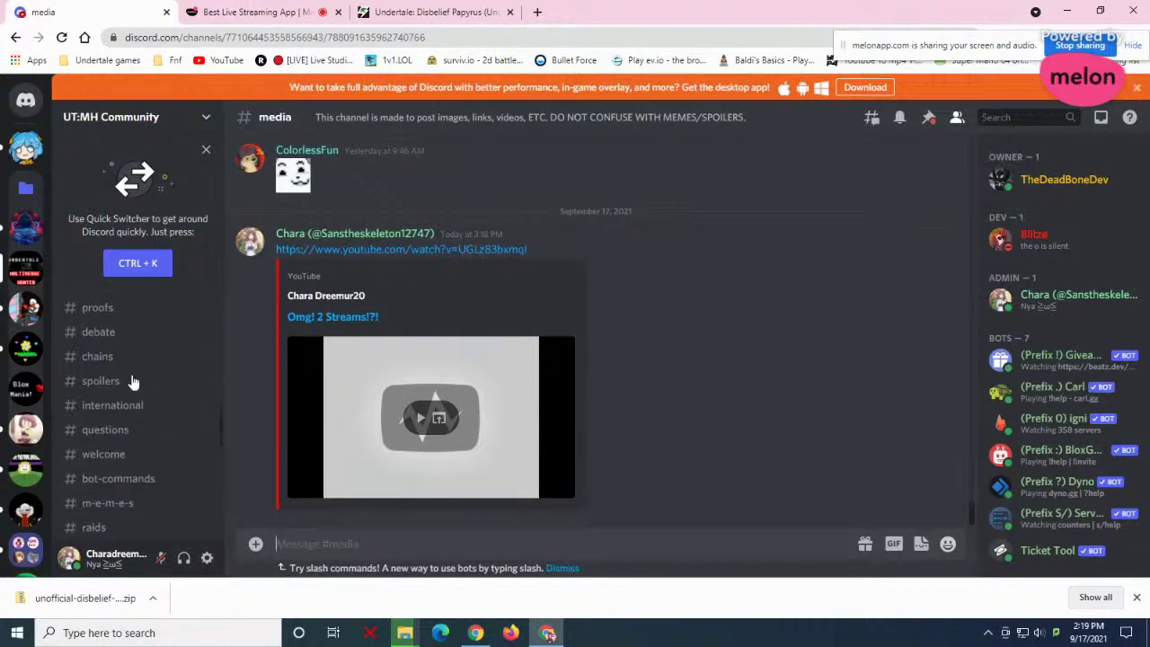
scroll(134, 380, "up", 5)
left_click(19, 310)
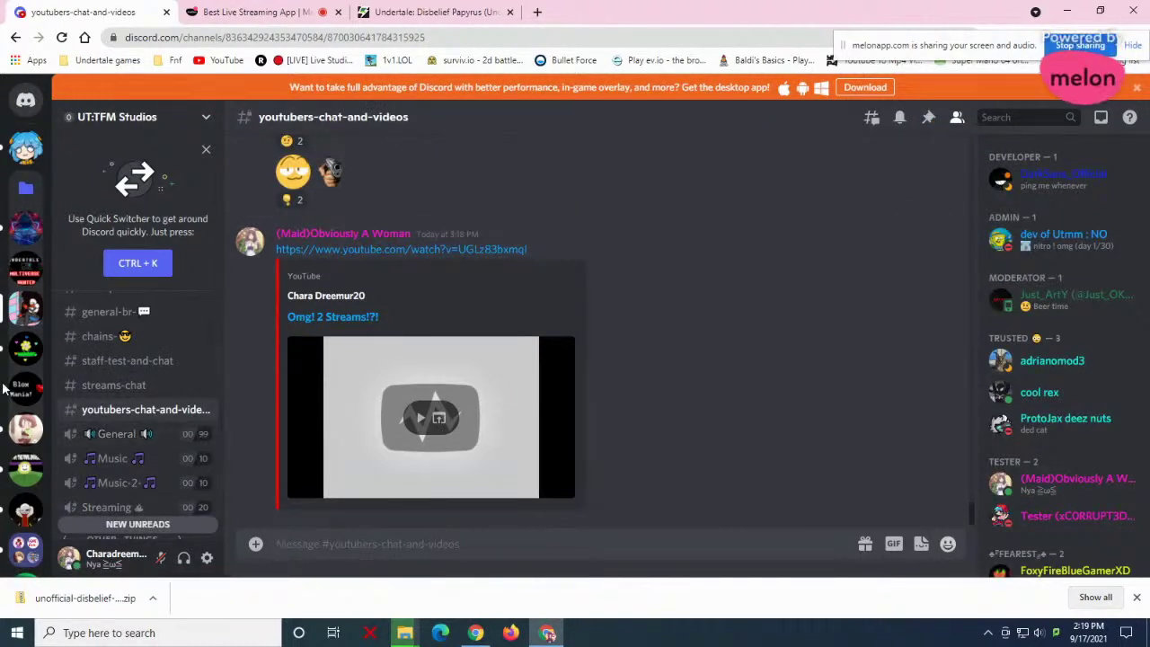
scroll(41, 306, "down", 2)
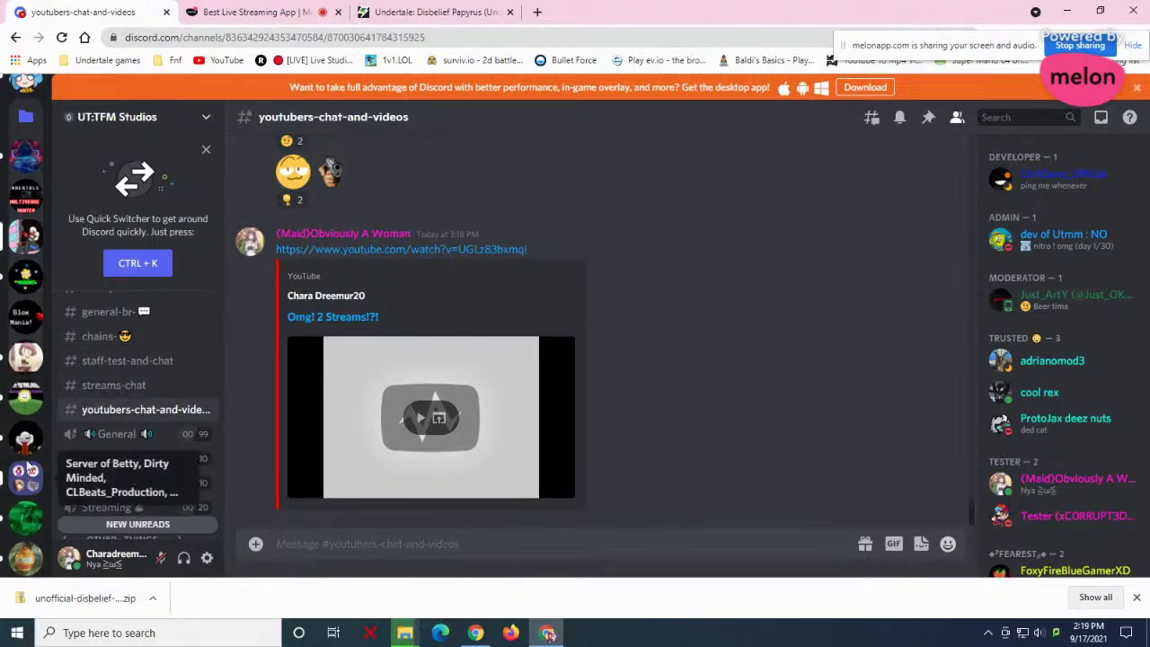
scroll(27, 494, "down", 4)
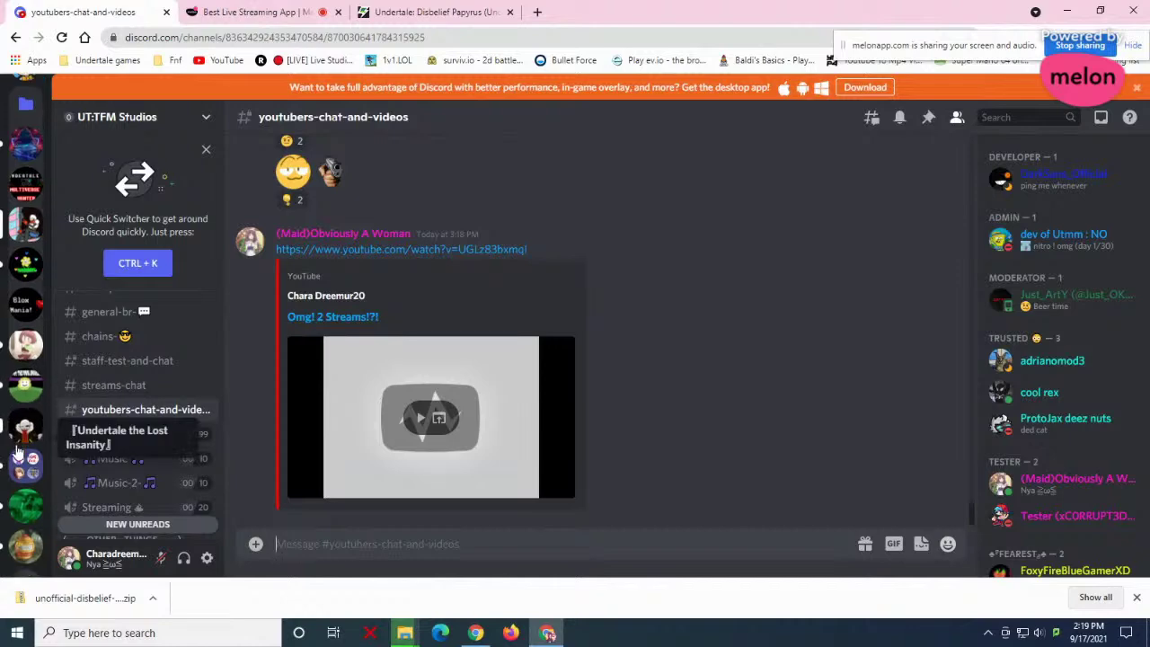
scroll(26, 476, "up", 10)
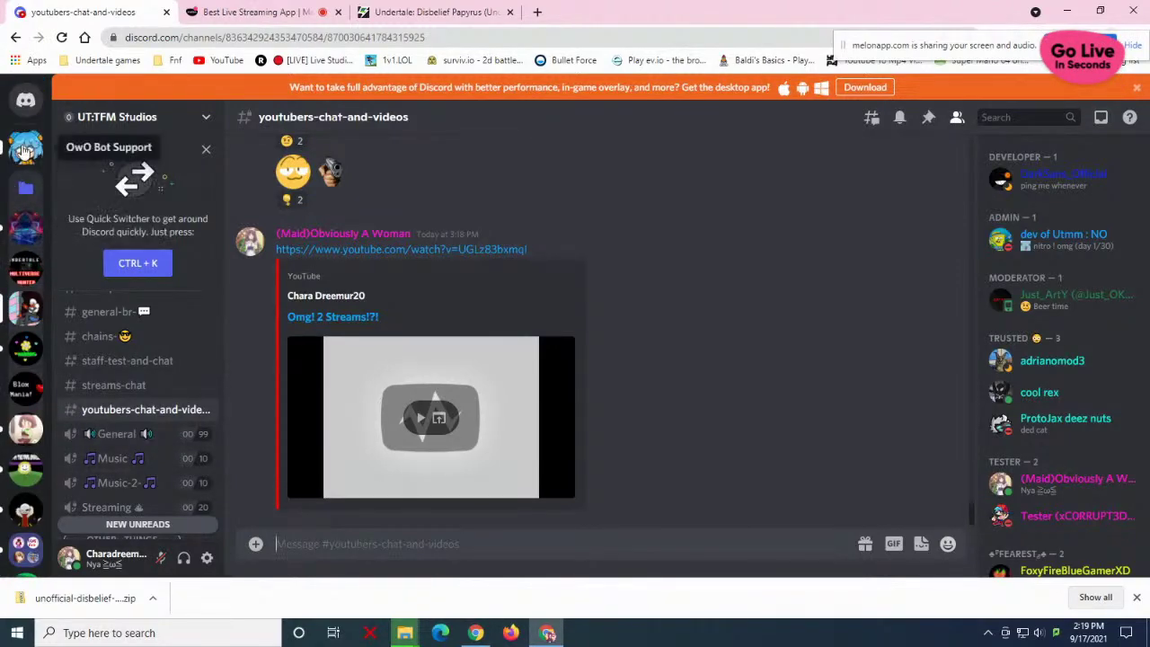
Post the copied stream link in the 1Mess-Hall channel of the xxSØŁ!D_ŇAŤ!ØNxx server
left_click(24, 239)
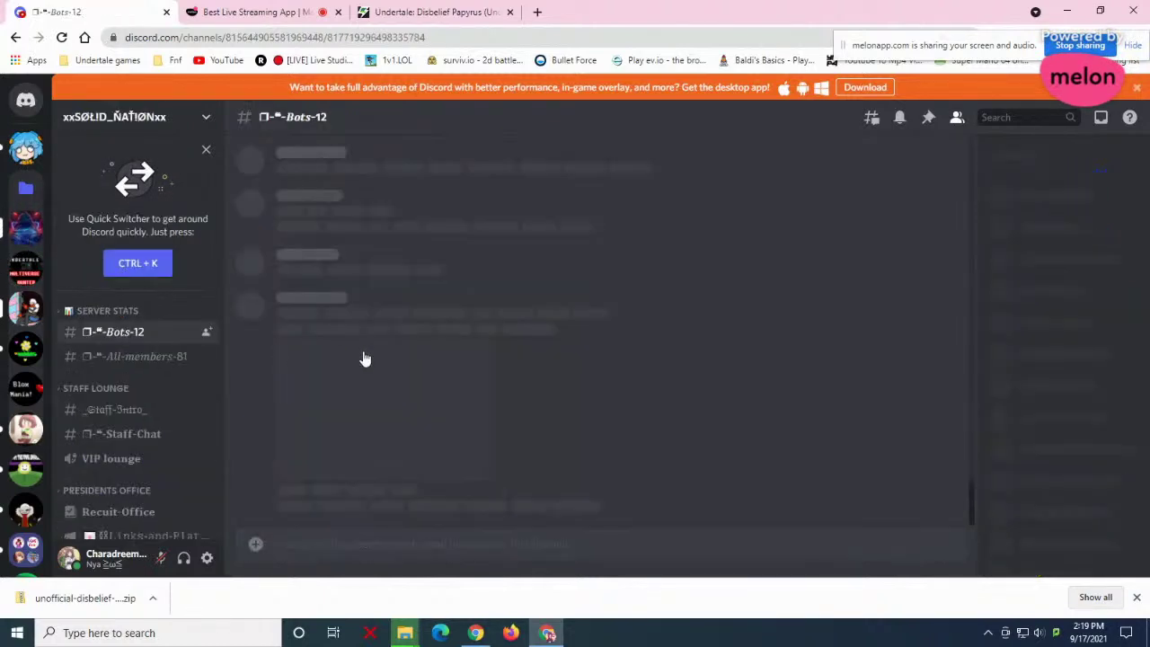
scroll(134, 413, "down", 8)
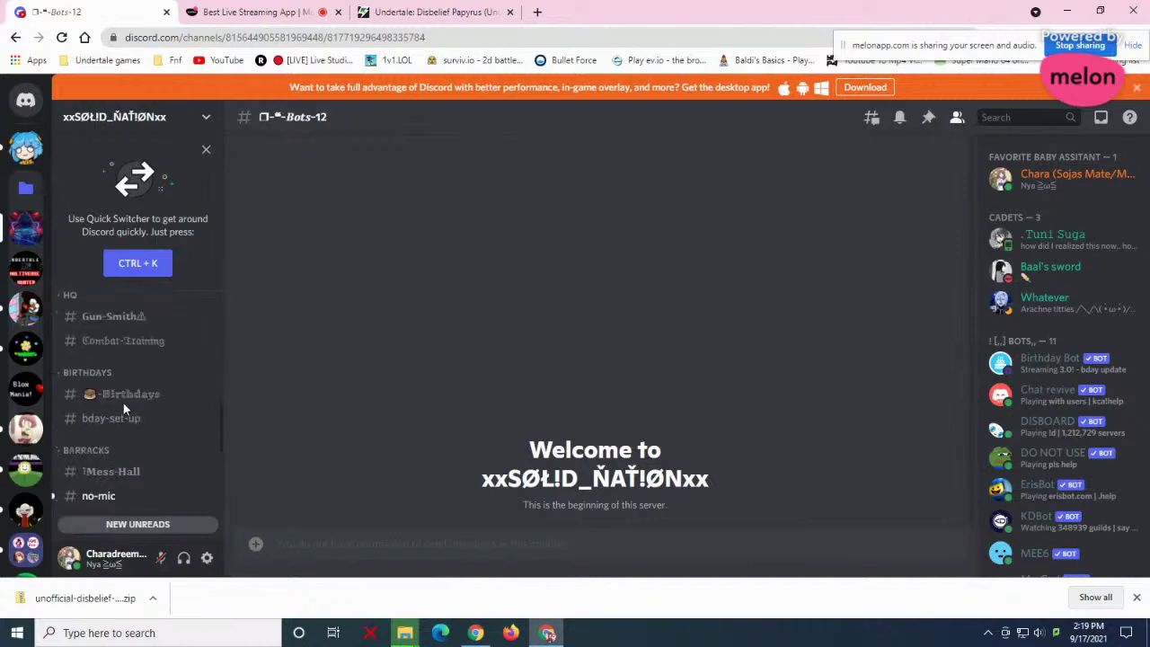
left_click(135, 403)
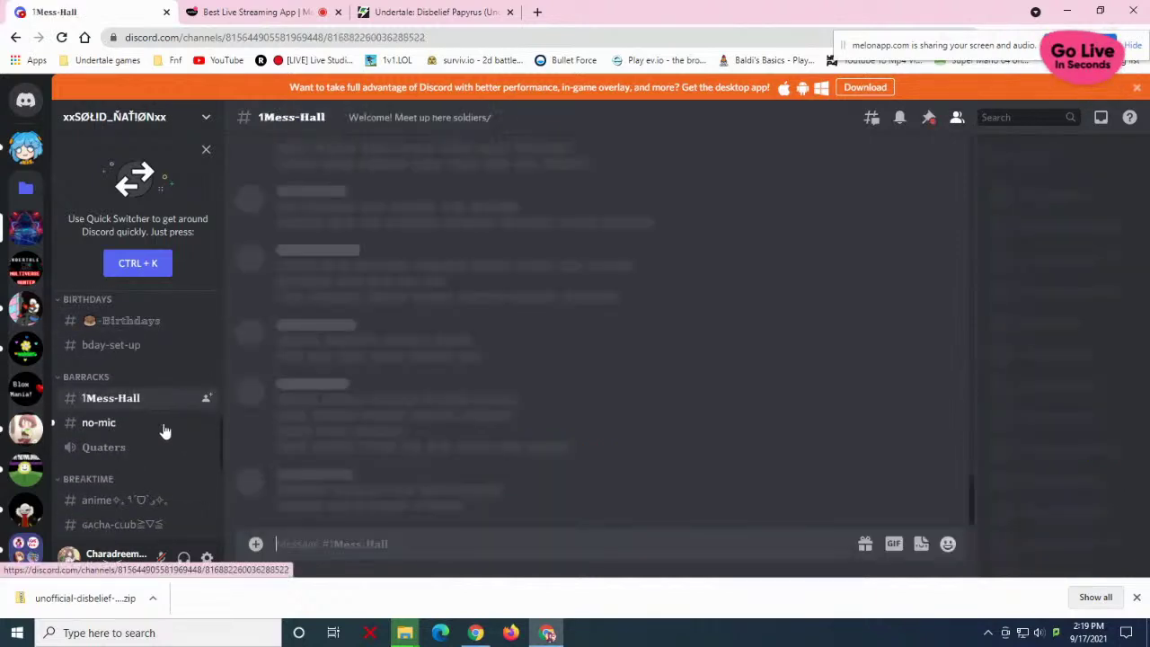
right_click(353, 542)
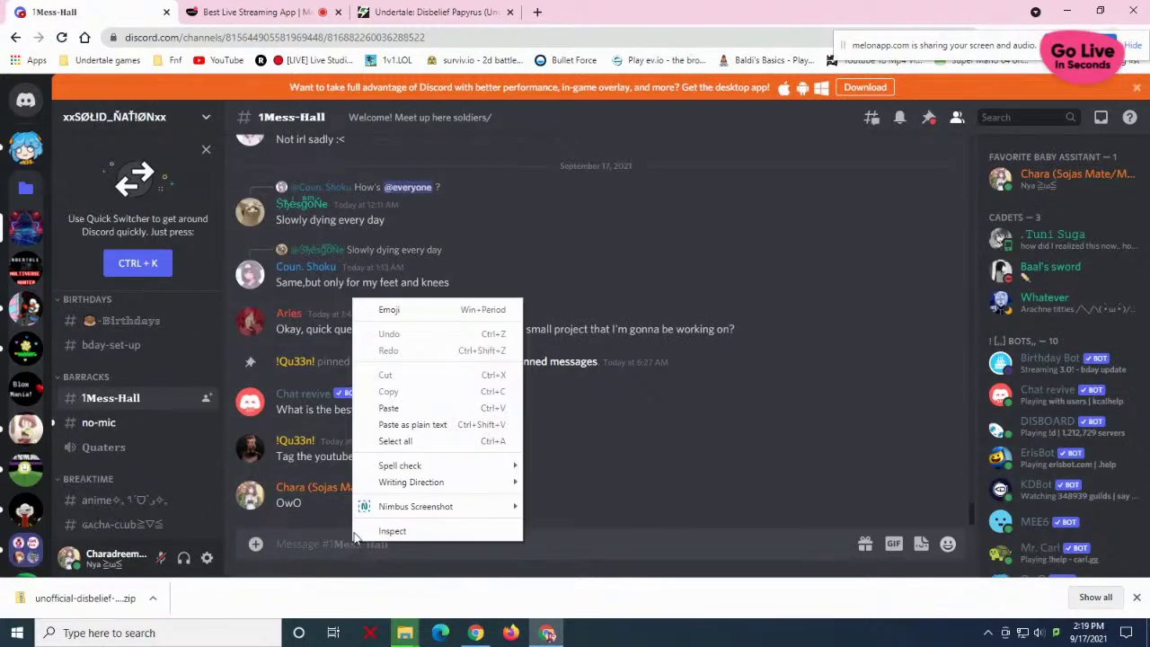
left_click(385, 407)
key("Return")
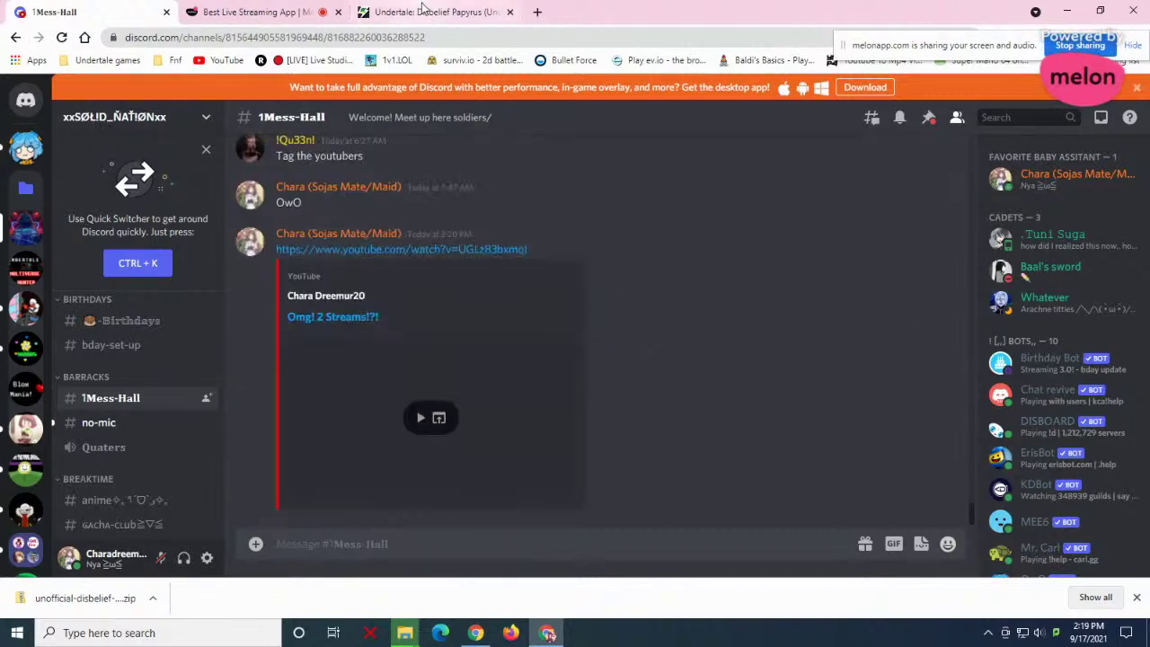
Leave the browser and launch the Unofficial Disbelief Papyrus application from the extracted Unofficial Disbelief Papyrus Windows 64 bits folder
left_click(1065, 10)
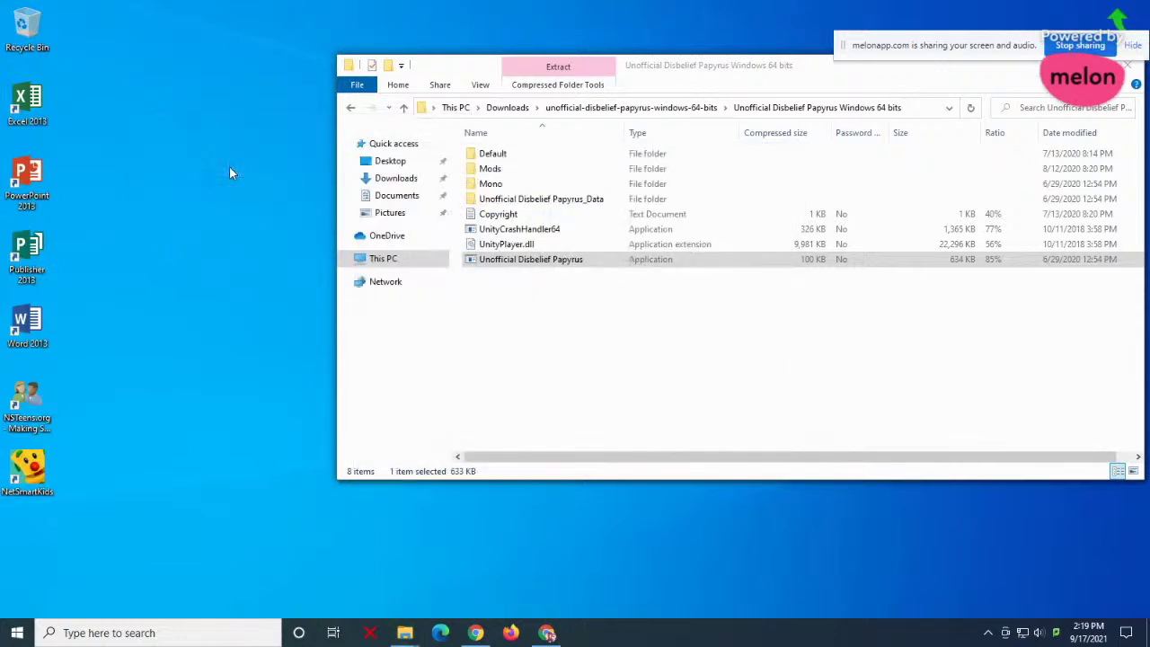
double_click(483, 158)
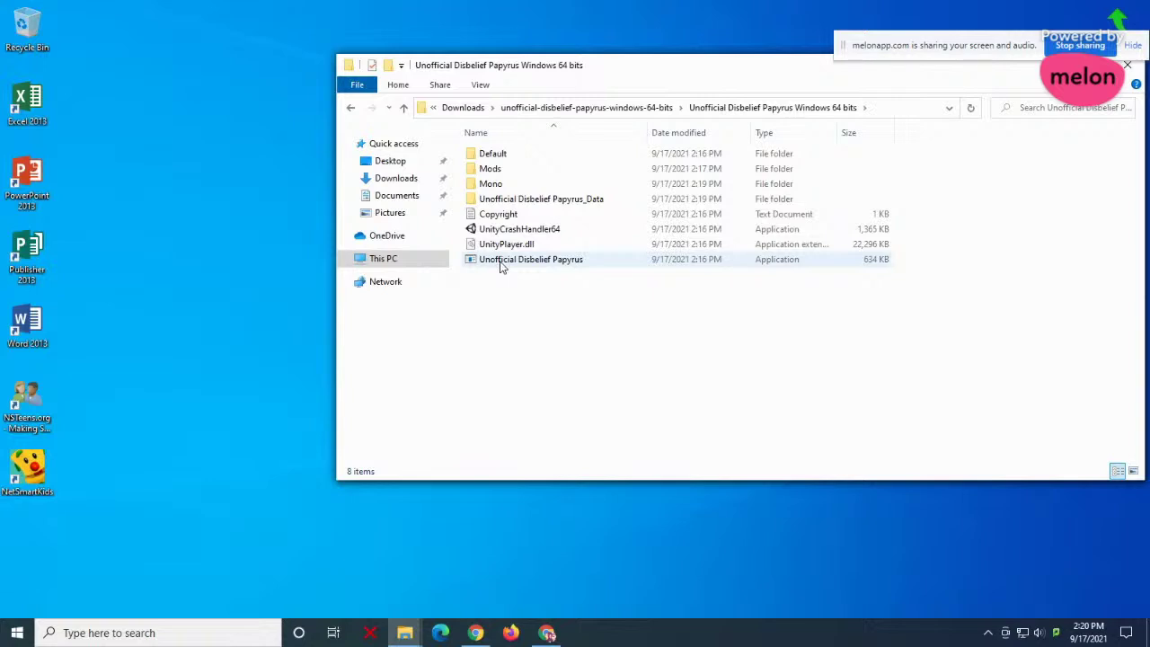
left_click(501, 260)
double_click(501, 261)
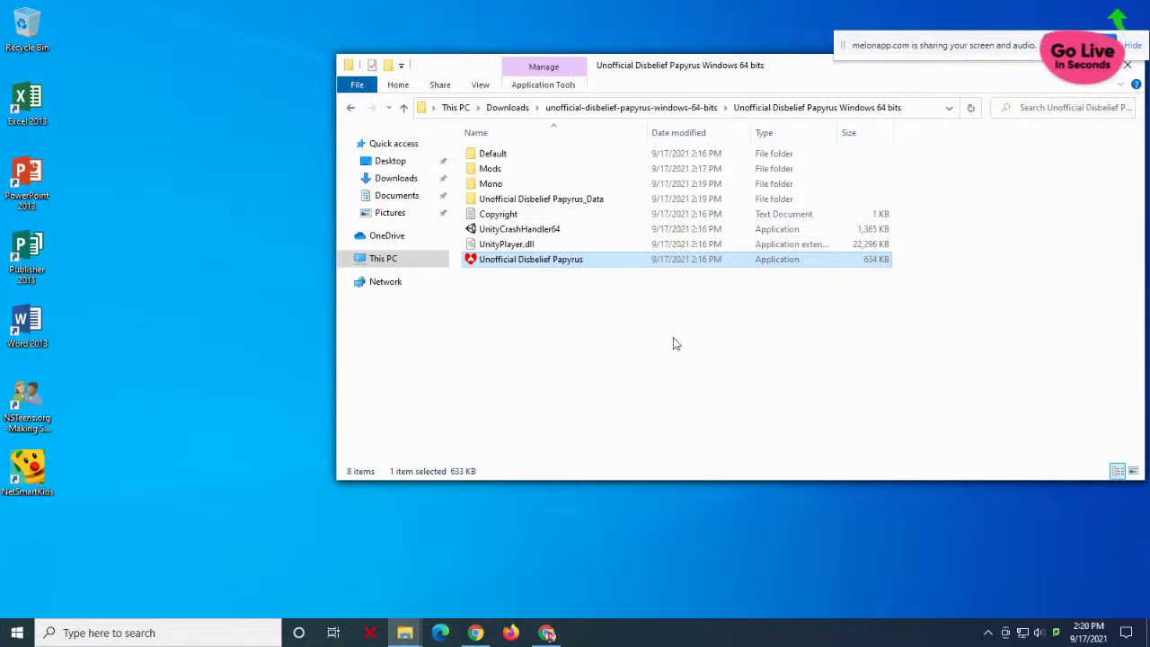
key("Return")
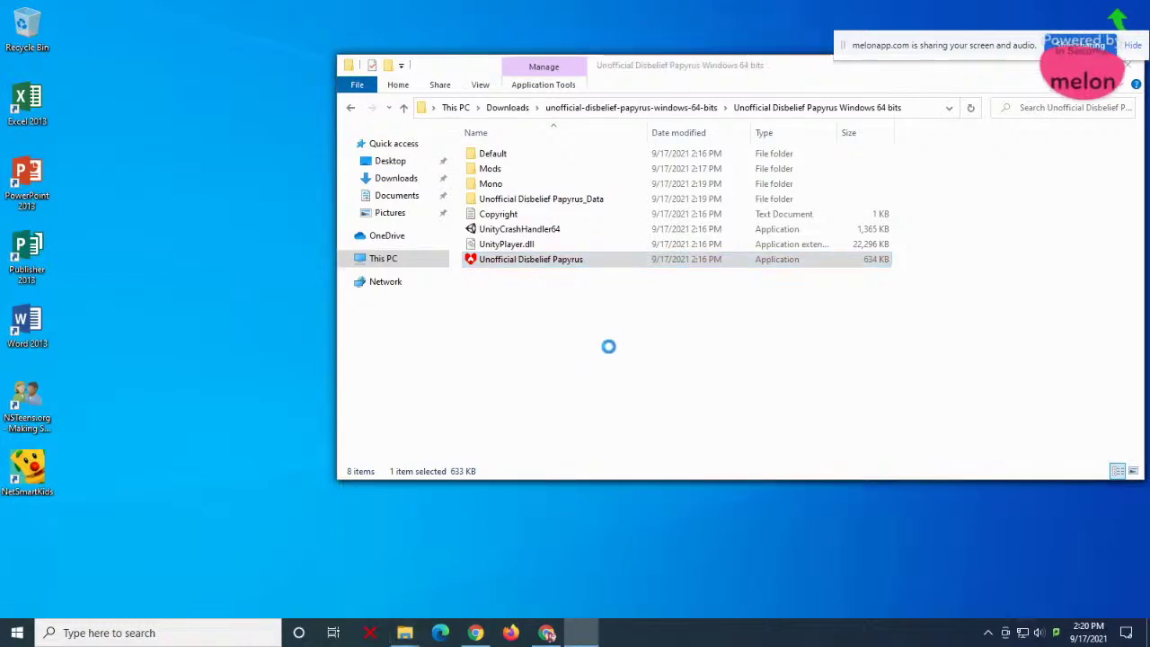